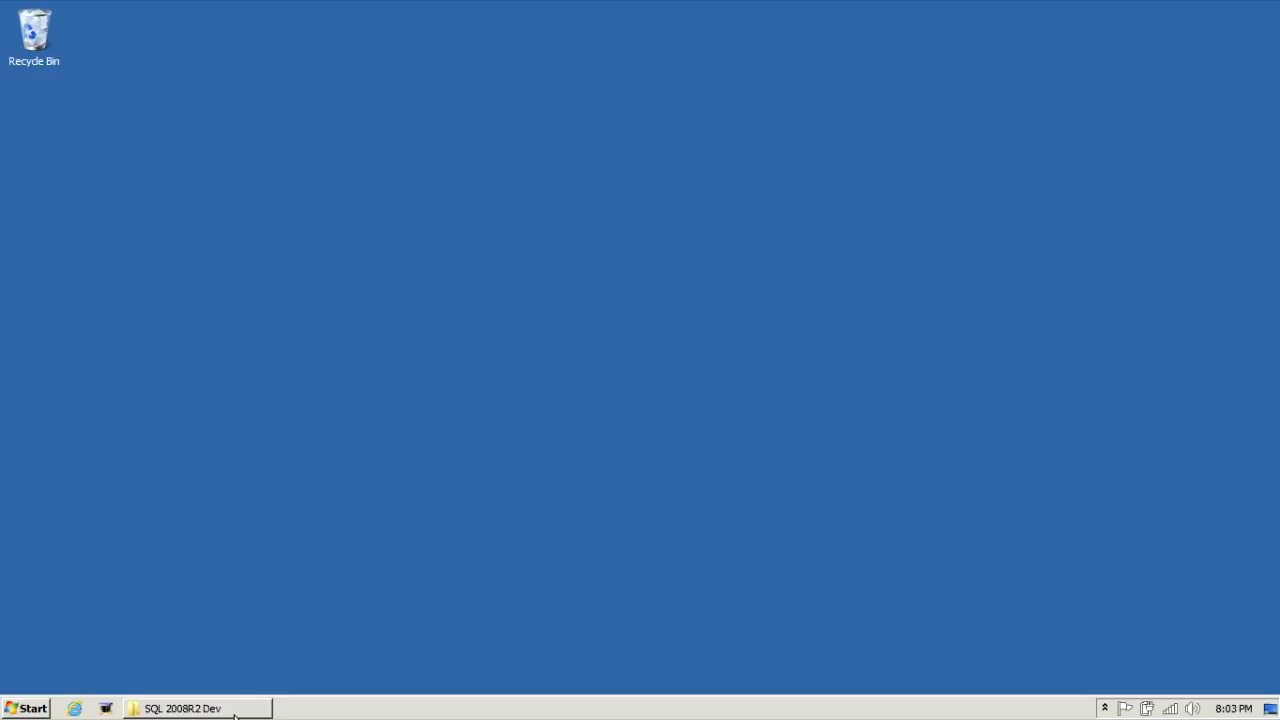
Step: Restore the Explorer window showing the SQL 2008R2 Dev disc on drive E: with its setup files
left_click(234, 714)
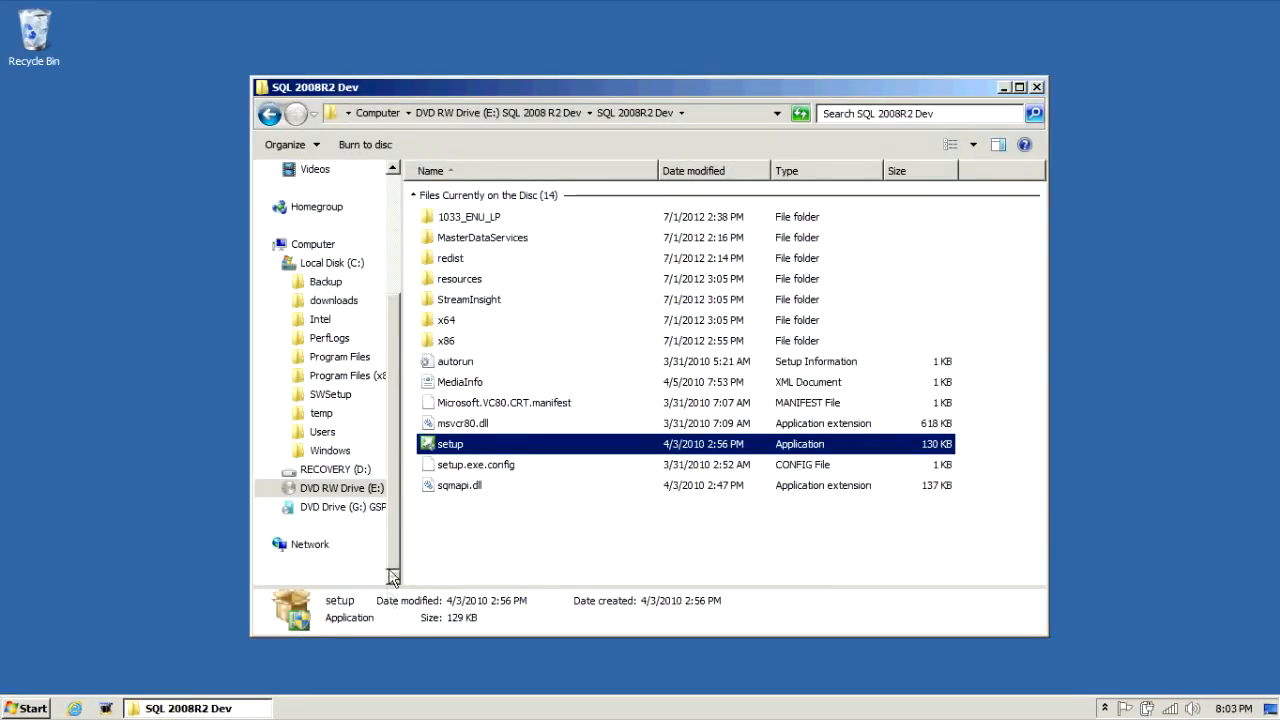
Step: Run setup from the disc and choose a new stand-alone installation on the Installation page
left_click(445, 446)
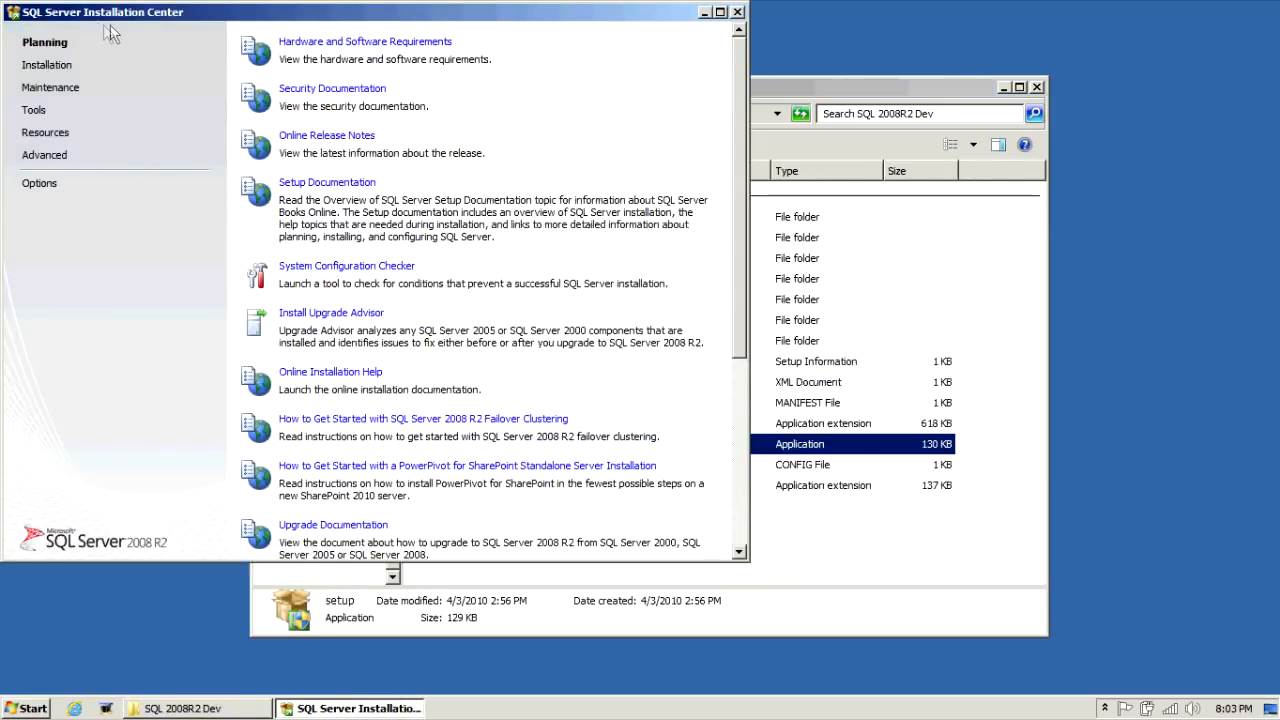
left_click(47, 65)
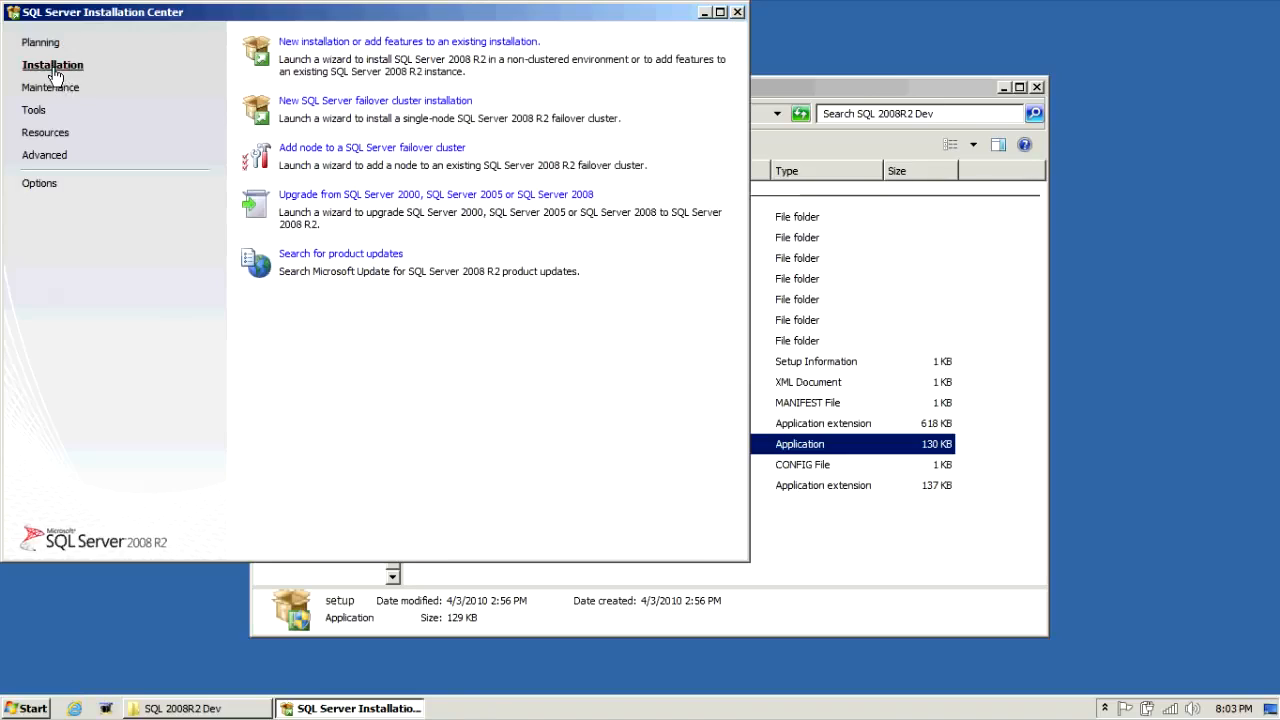
left_click(320, 44)
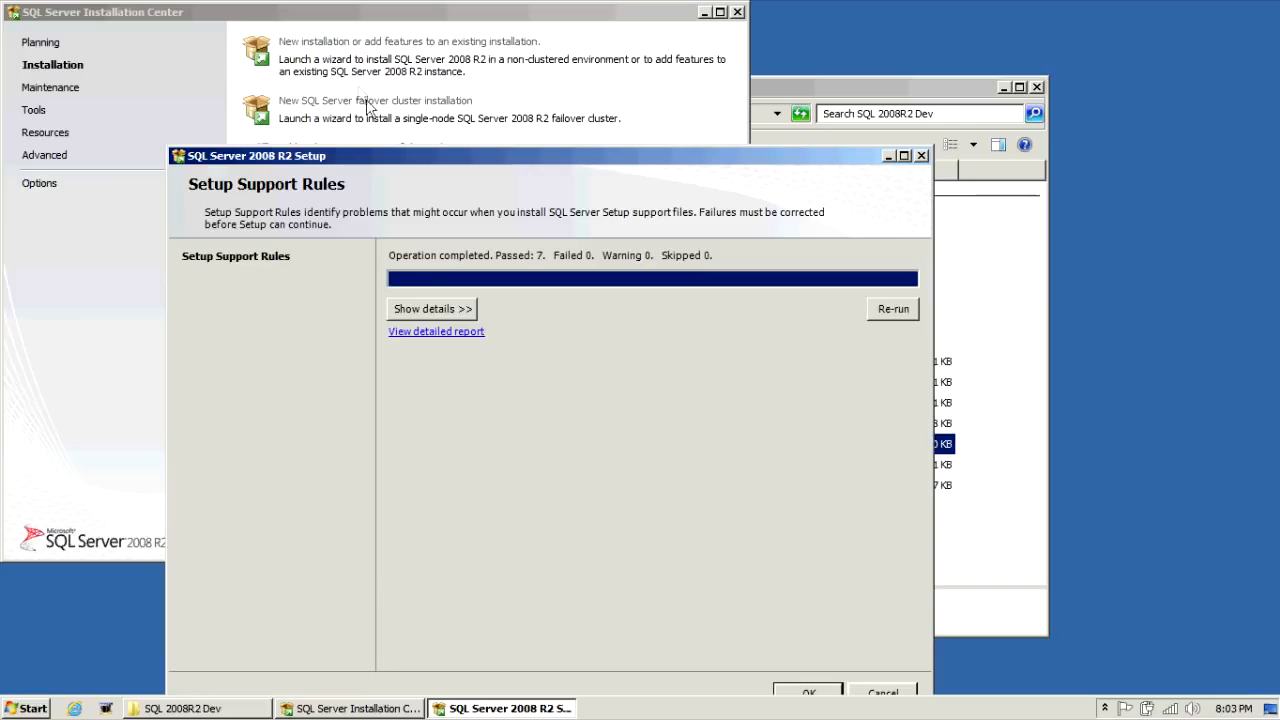
Step: Review the passed setup support rules, then install the setup support files
left_click_drag(390, 160, 404, 103)
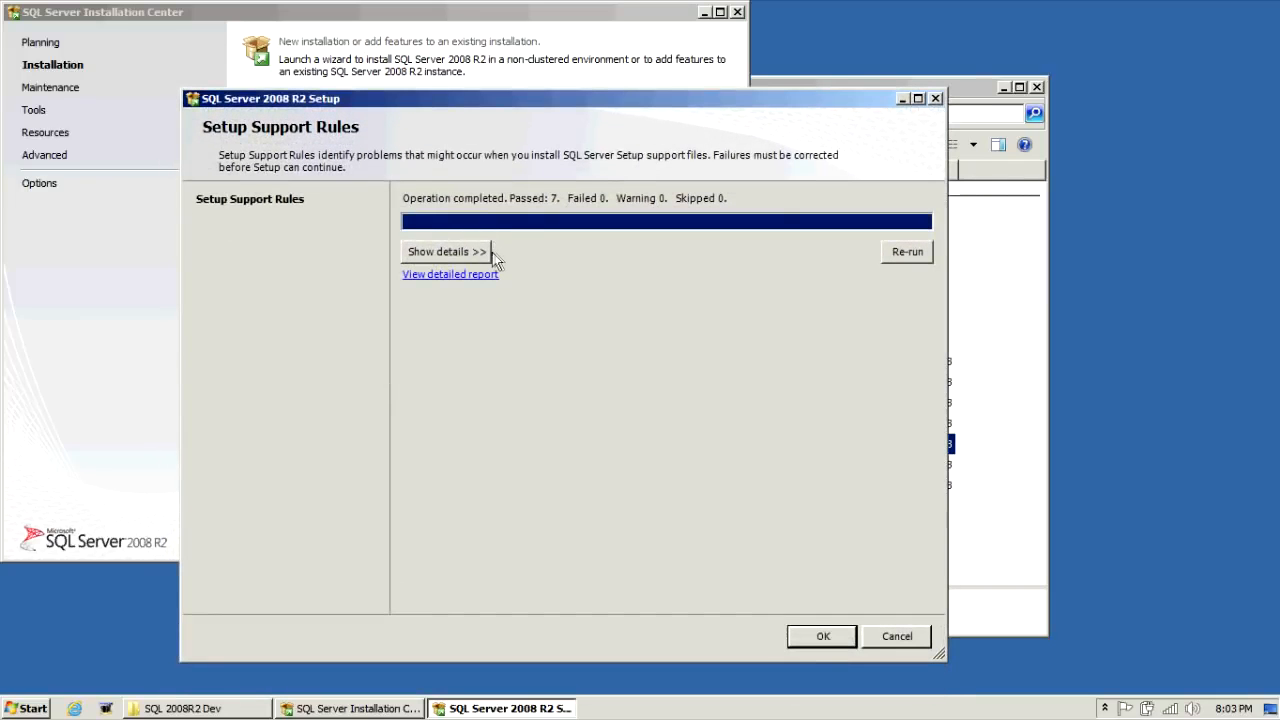
left_click(490, 256)
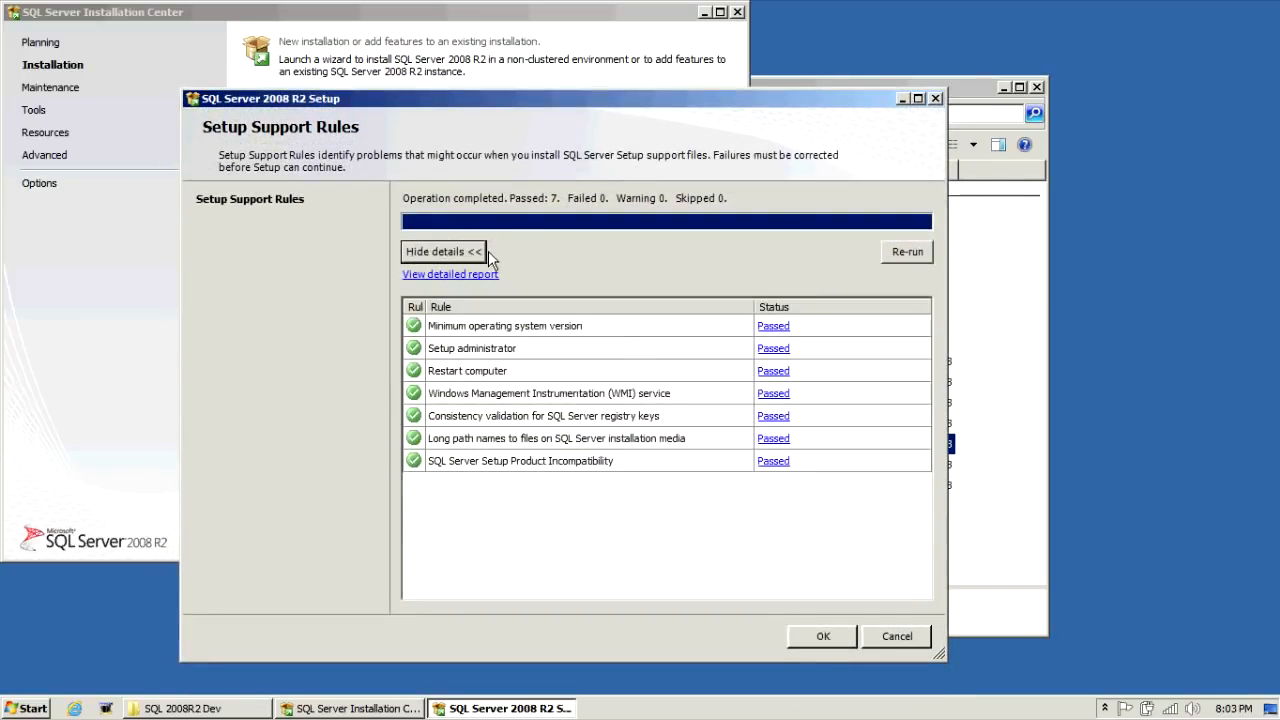
left_click(822, 638)
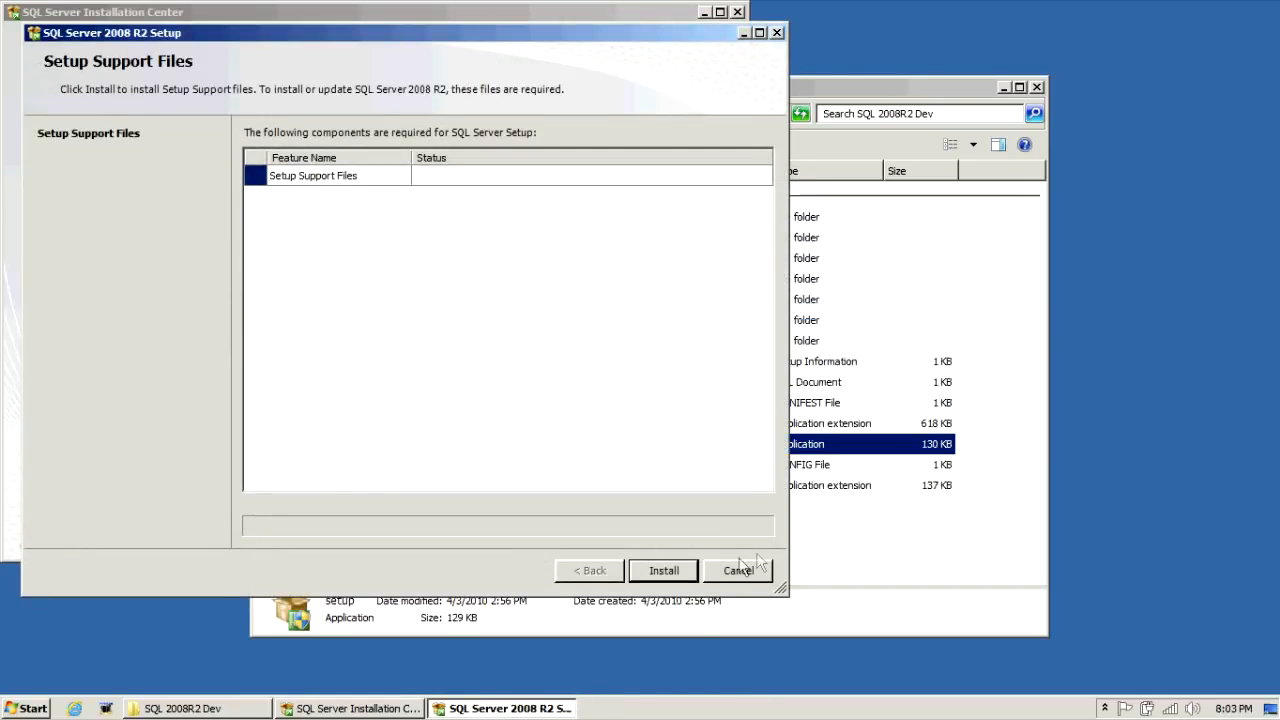
left_click(679, 577)
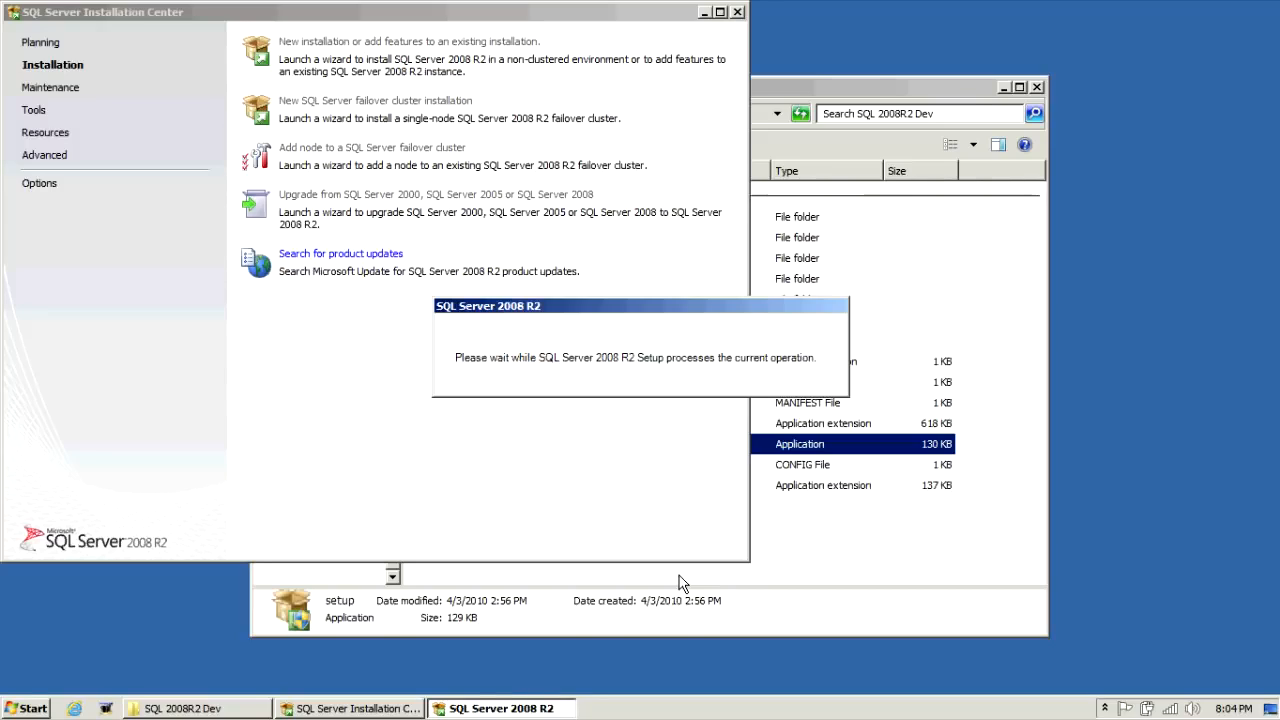
left_click(108, 708)
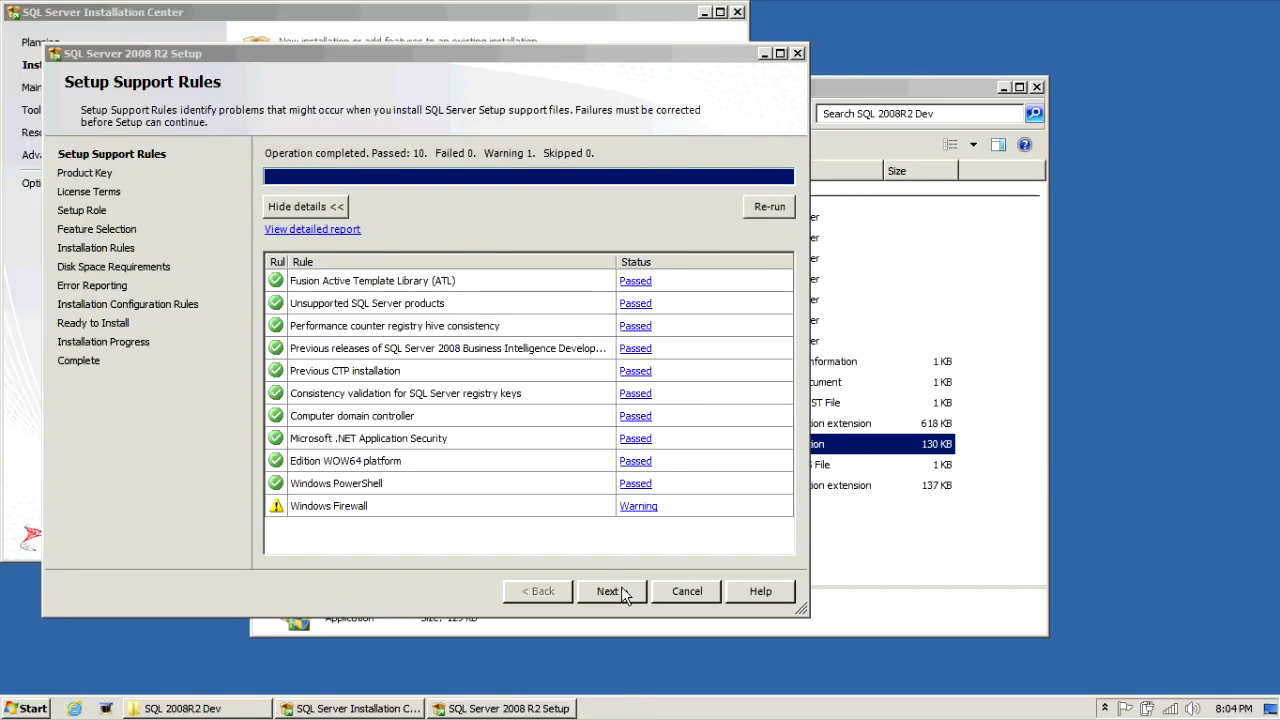
Step: Continue past the edition page, accept the license terms, and keep the SQL Server Feature Installation role
left_click(620, 591)
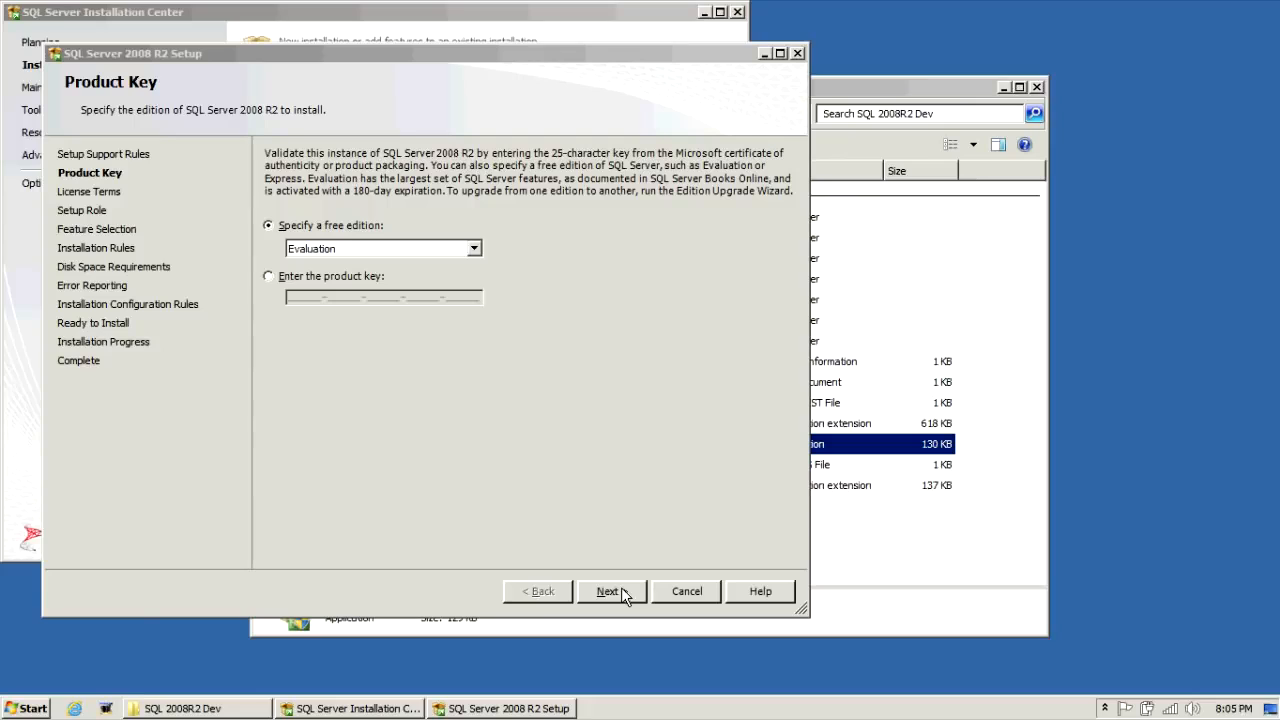
left_click(621, 590)
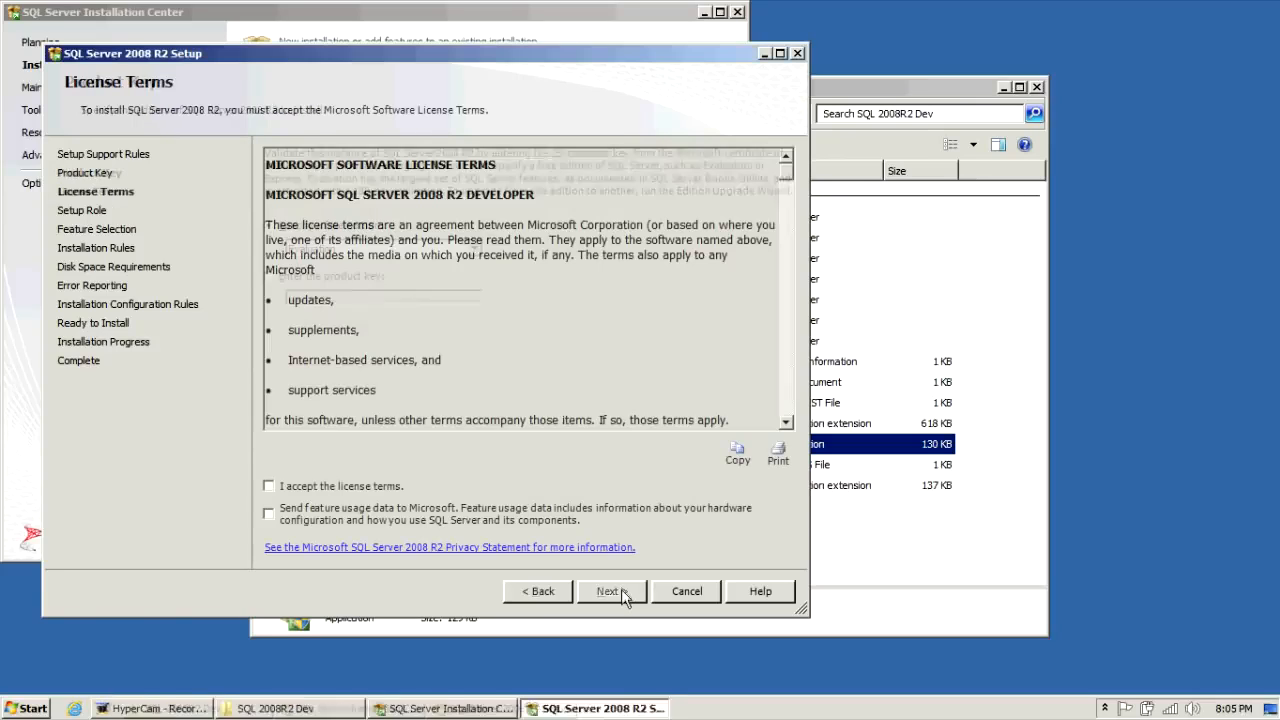
left_click(386, 488)
left_click(612, 590)
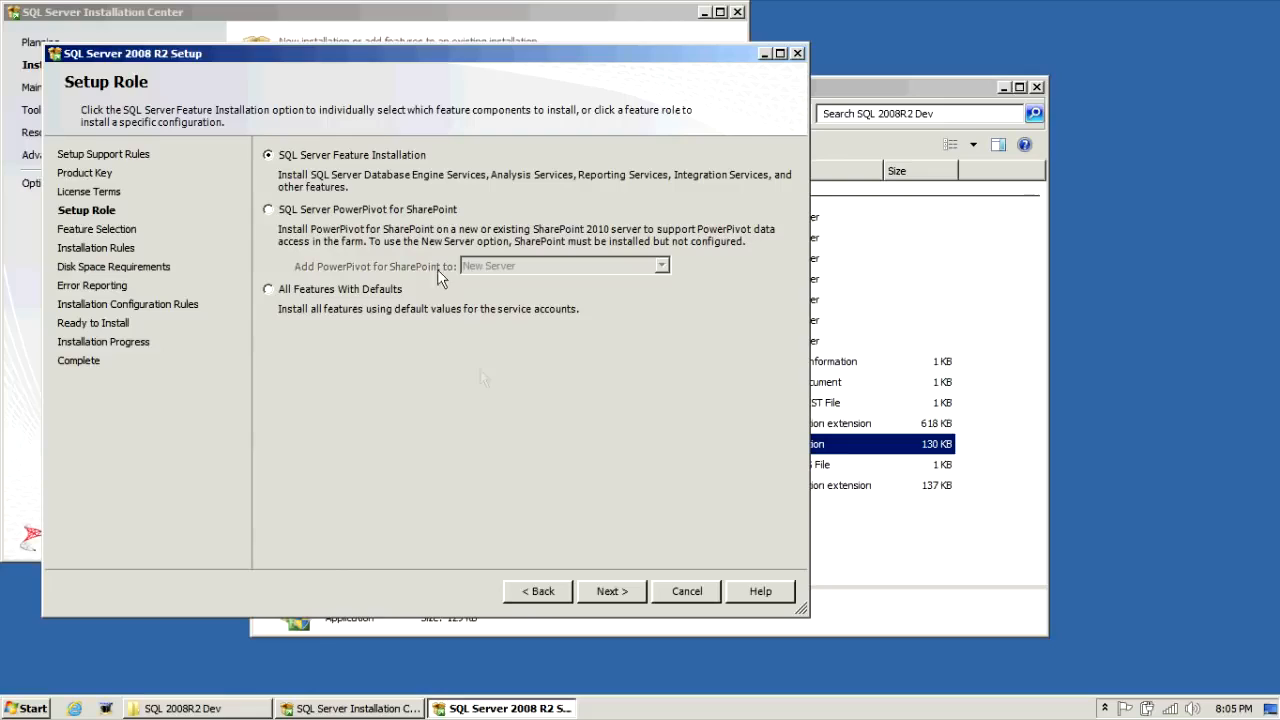
left_click(612, 591)
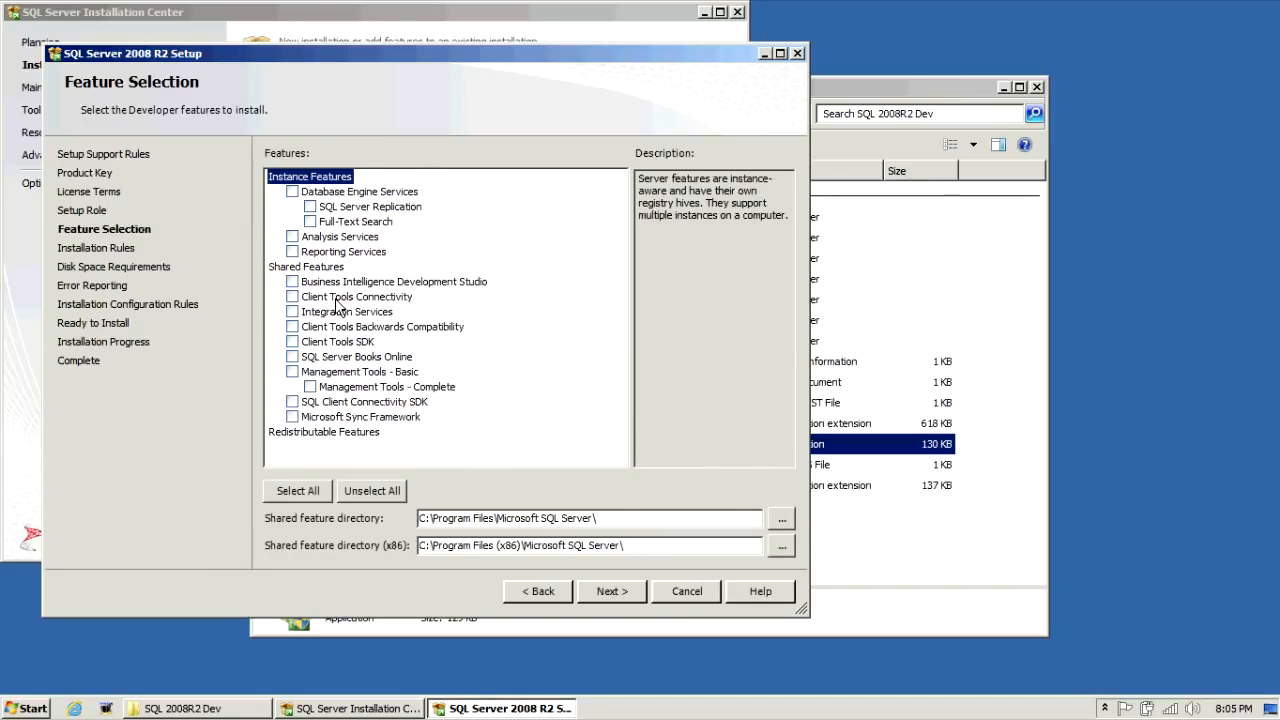
Step: Tick Database Engine Services, Management Tools, Full-Text Search, BIDS, Client Tools Connectivity and Integration Services
left_click(293, 192)
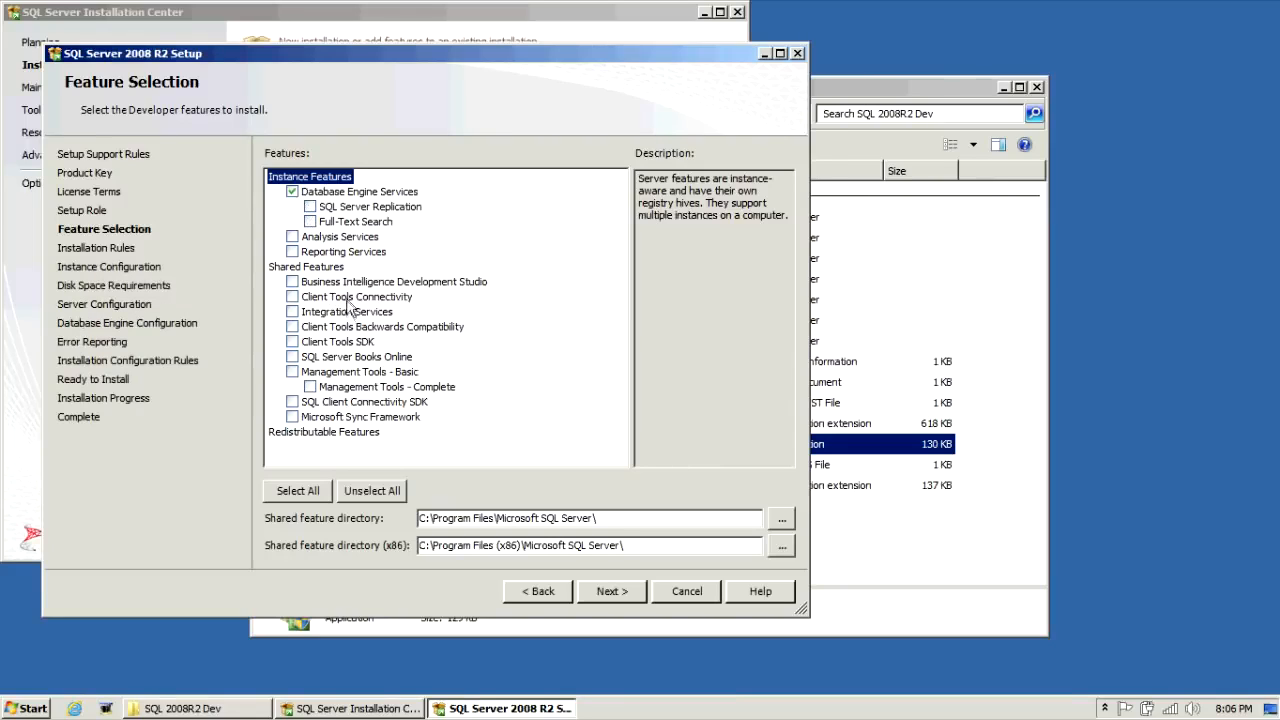
left_click(292, 372)
left_click(310, 222)
left_click(292, 282)
left_click(292, 297)
left_click(292, 312)
Step: Add Client Tools Backwards Compatibility, Client Tools SDK, Books Online and SQL Client Connectivity SDK, then continue
left_click(292, 327)
left_click(293, 342)
left_click(292, 357)
left_click(292, 402)
left_click(392, 359)
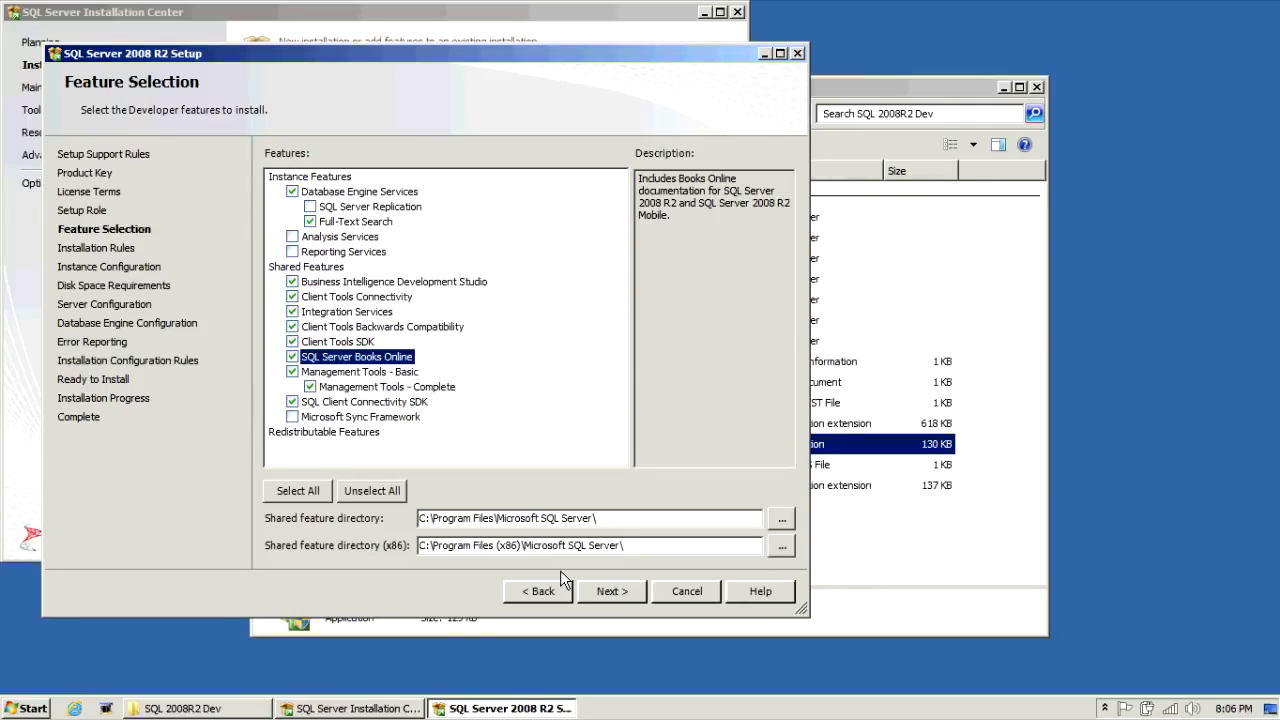
left_click(624, 591)
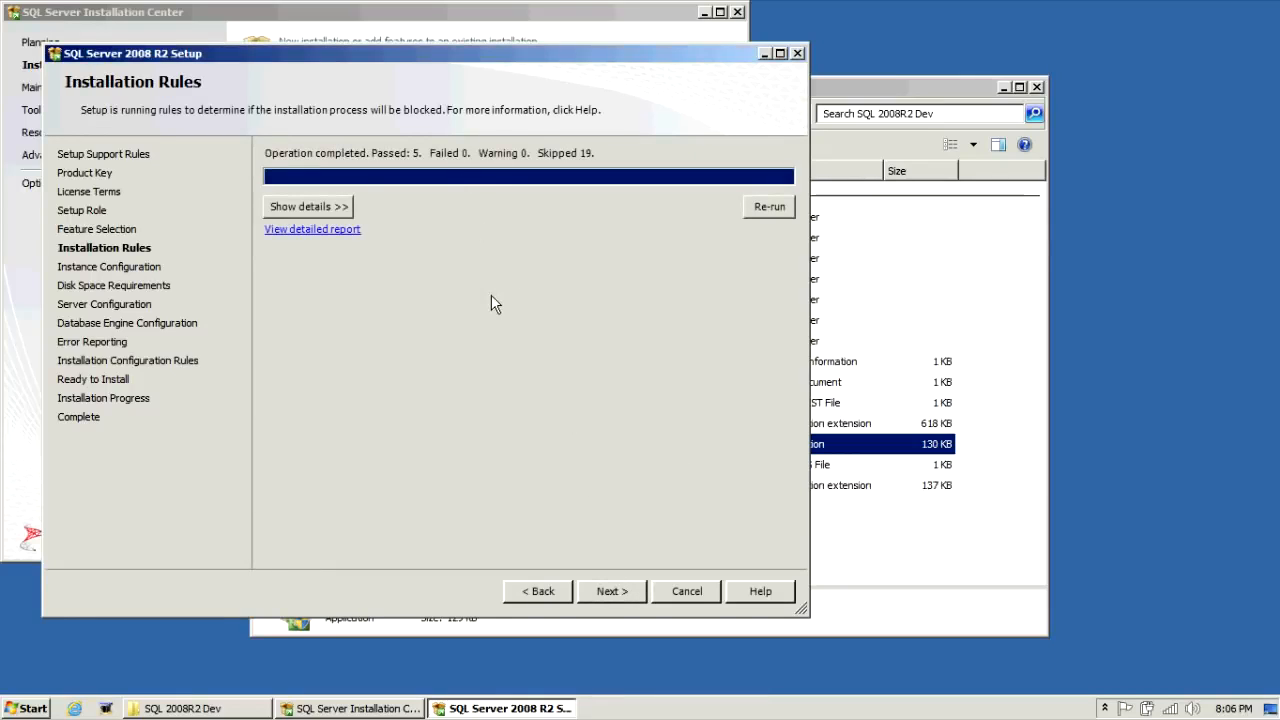
Step: Keep the default MSSQLSERVER instance and accept the 4839 MB disk requirement on drive C
left_click(619, 593)
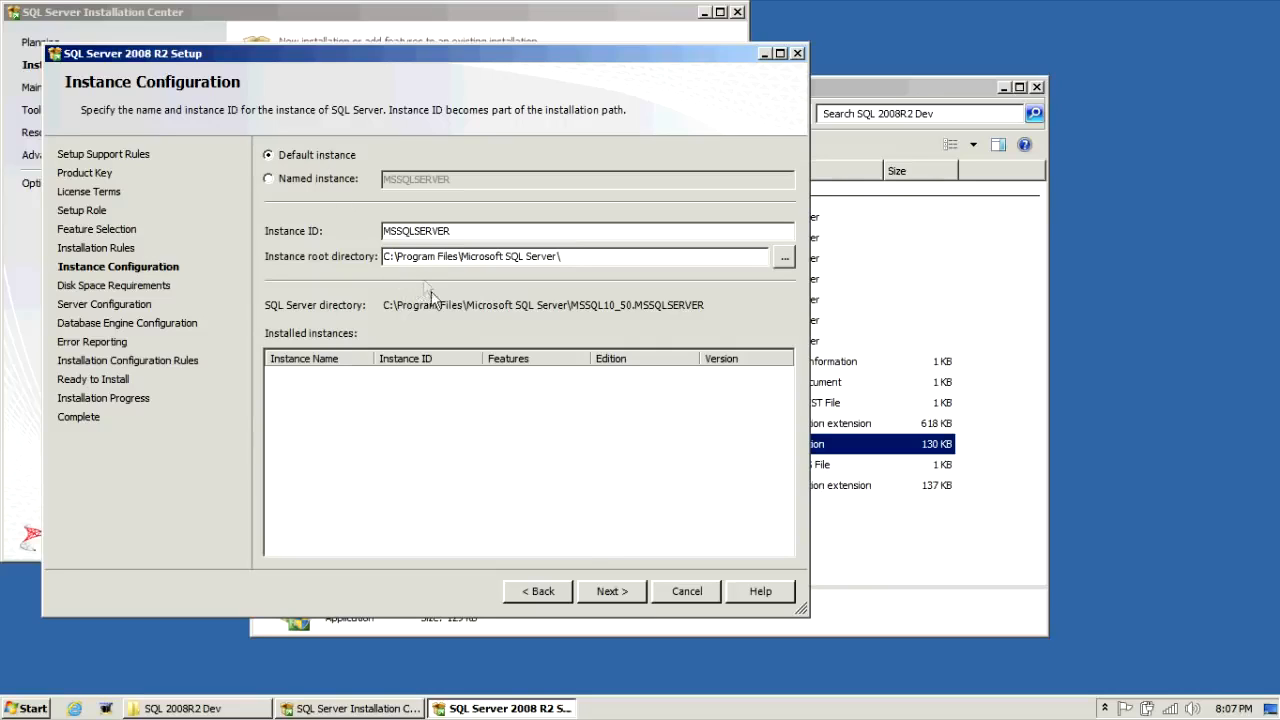
left_click(612, 591)
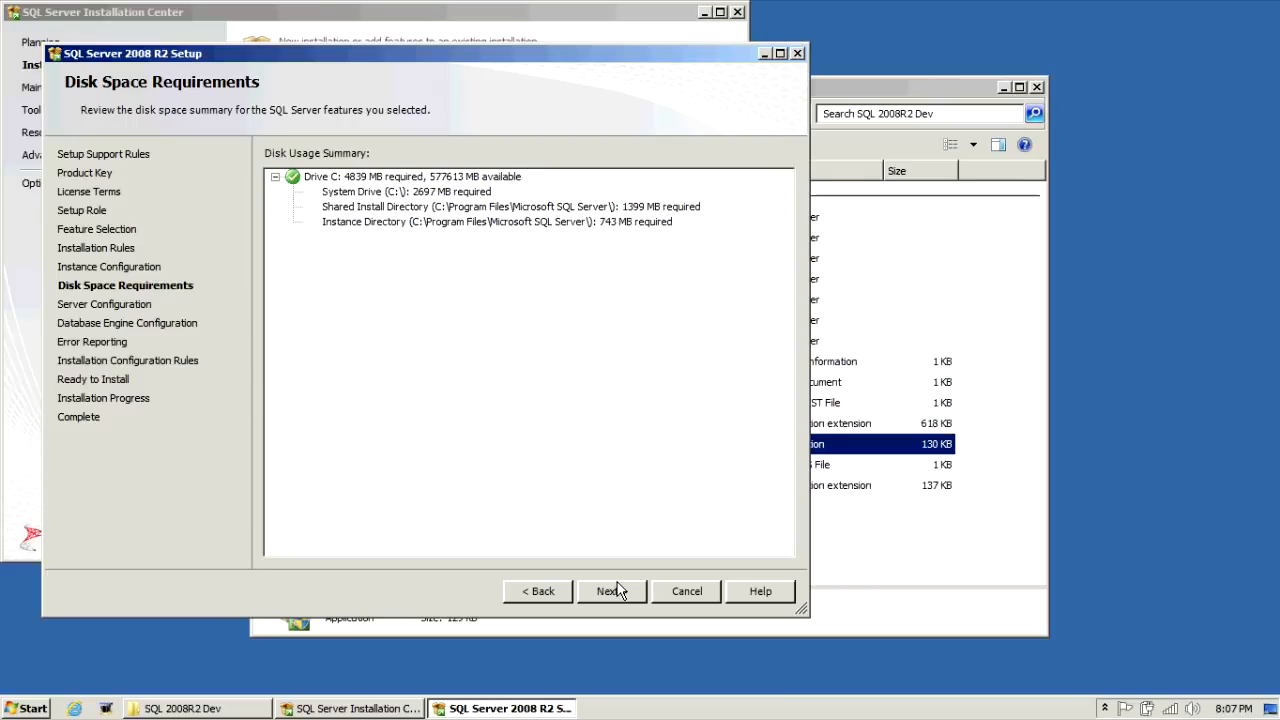
left_click(615, 591)
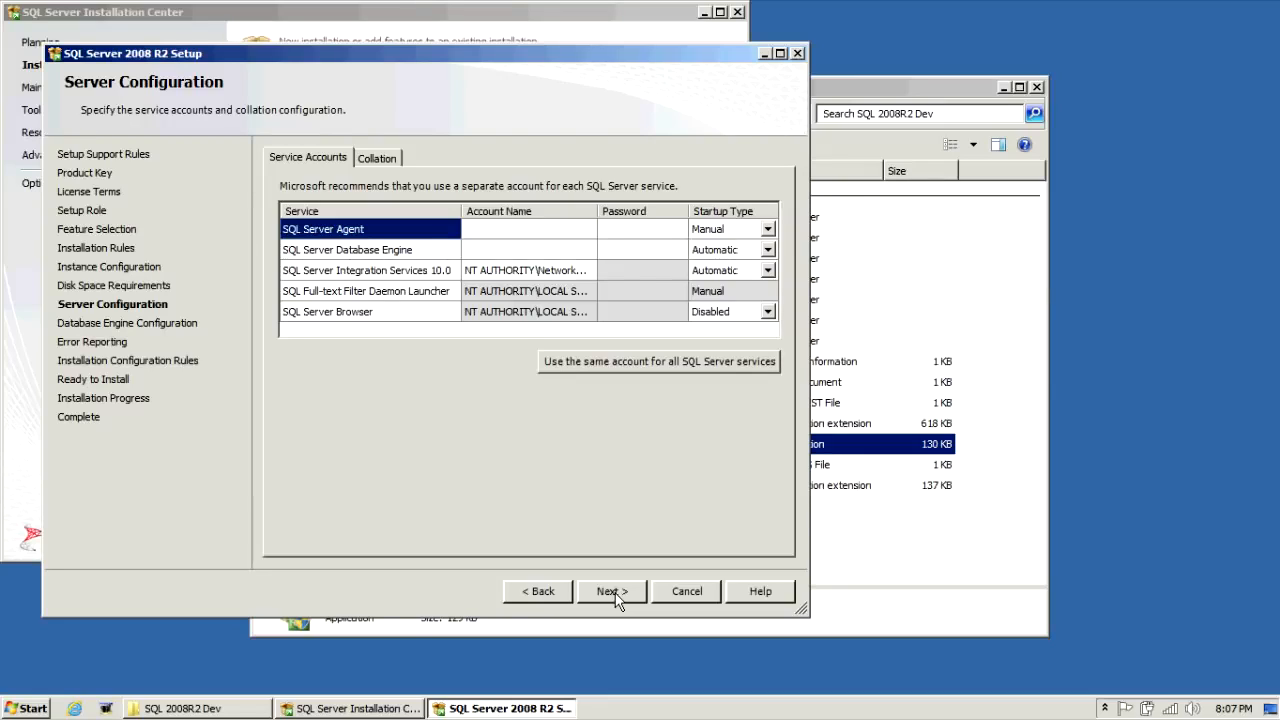
Step: Run SQL Server Agent and the Database Engine as NT AUTHORITY\SYSTEM, leaving Integration Services unchanged
left_click(560, 229)
left_click(587, 229)
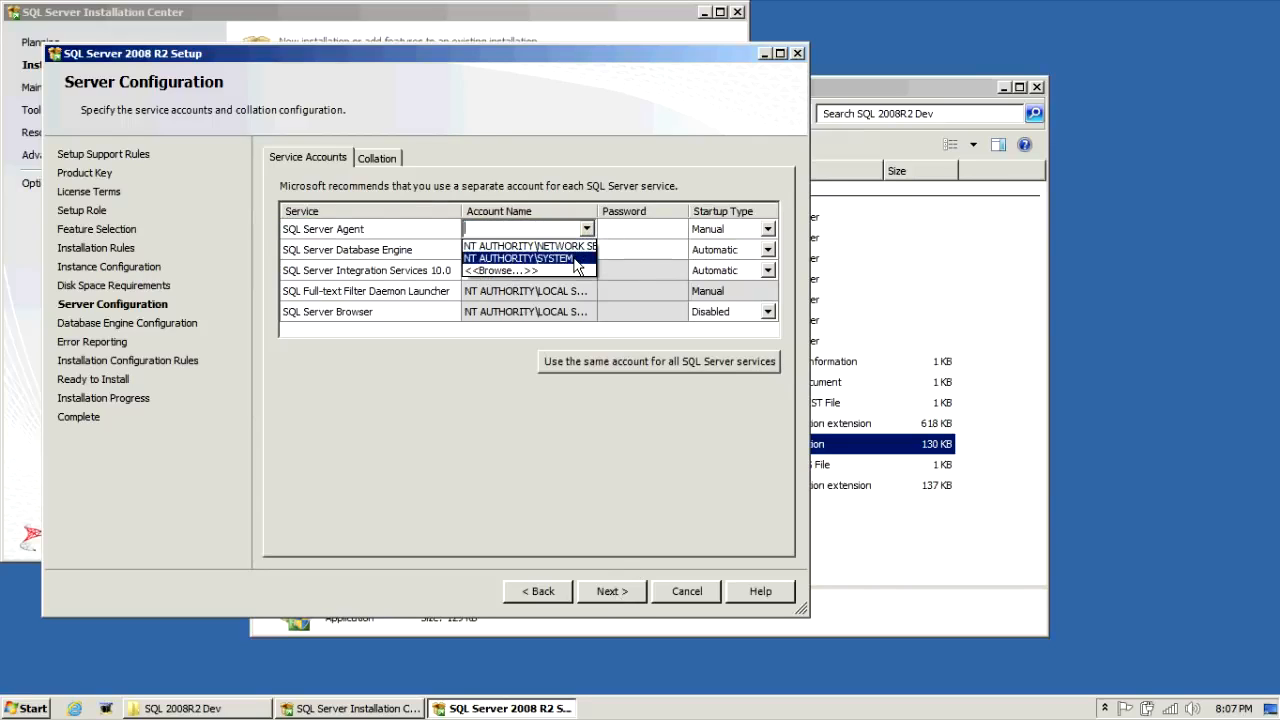
left_click(577, 262)
left_click(580, 250)
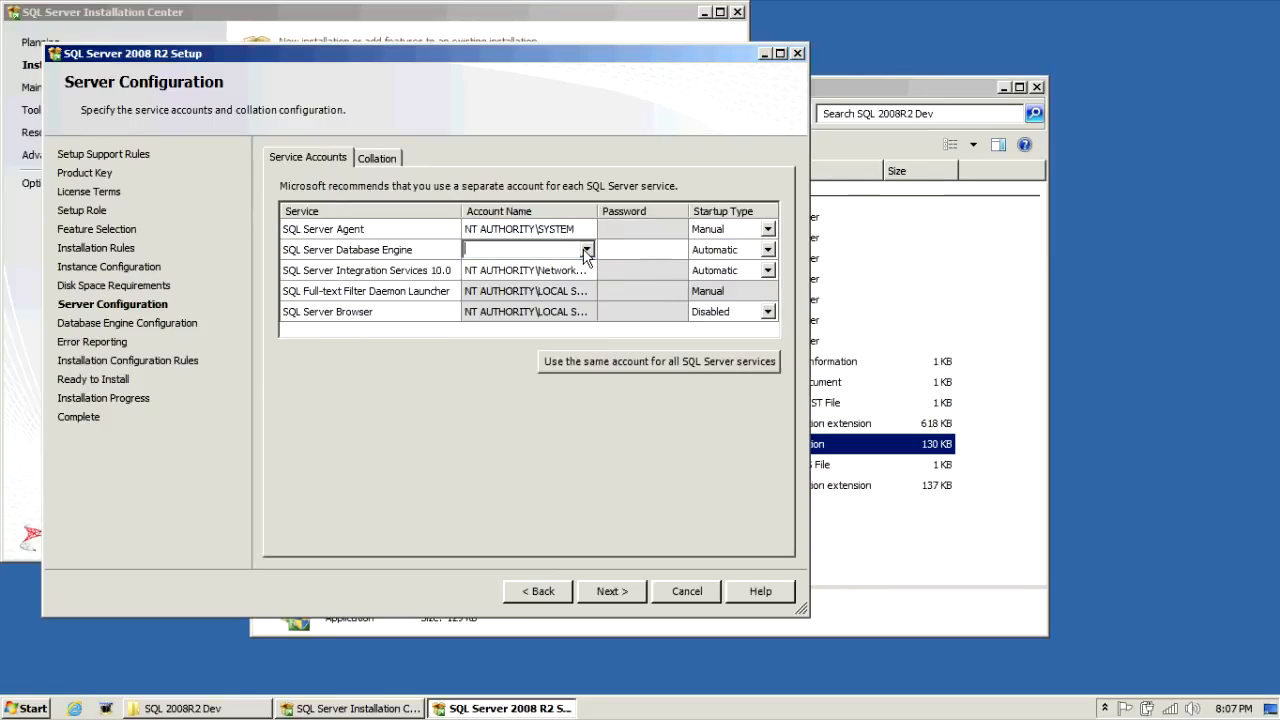
left_click(587, 250)
left_click(575, 278)
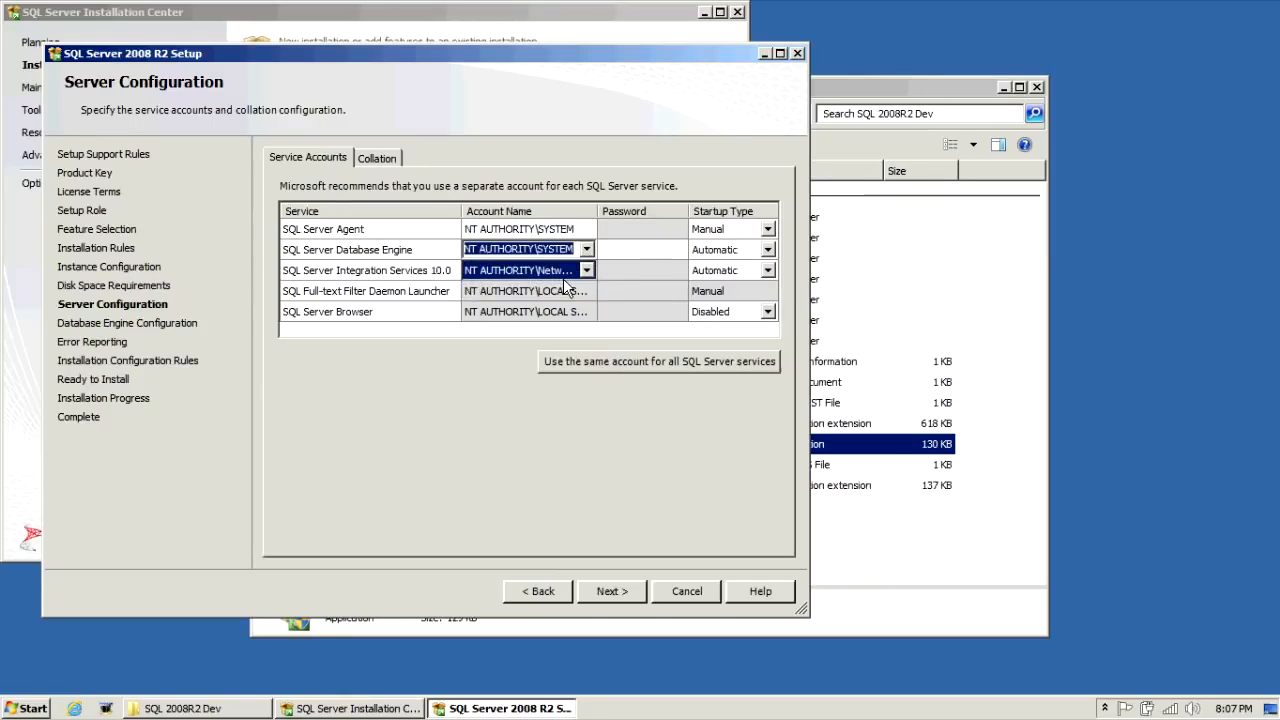
left_click(604, 290)
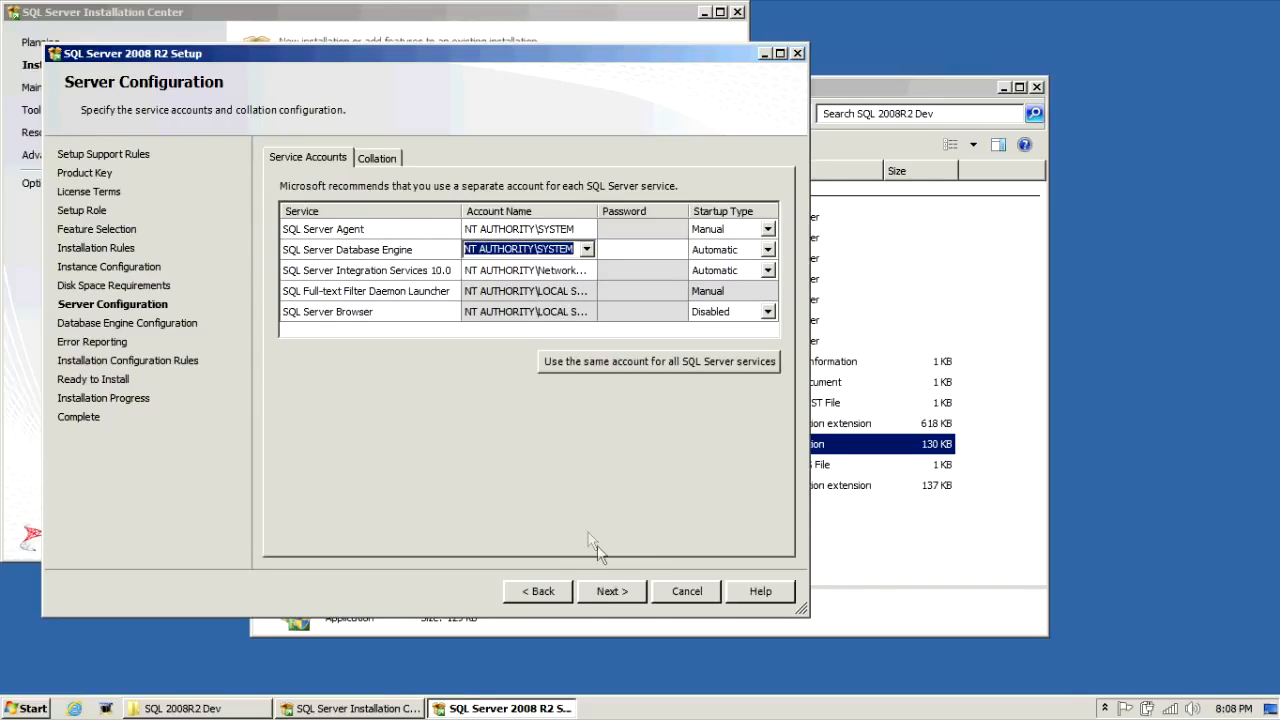
left_click(612, 591)
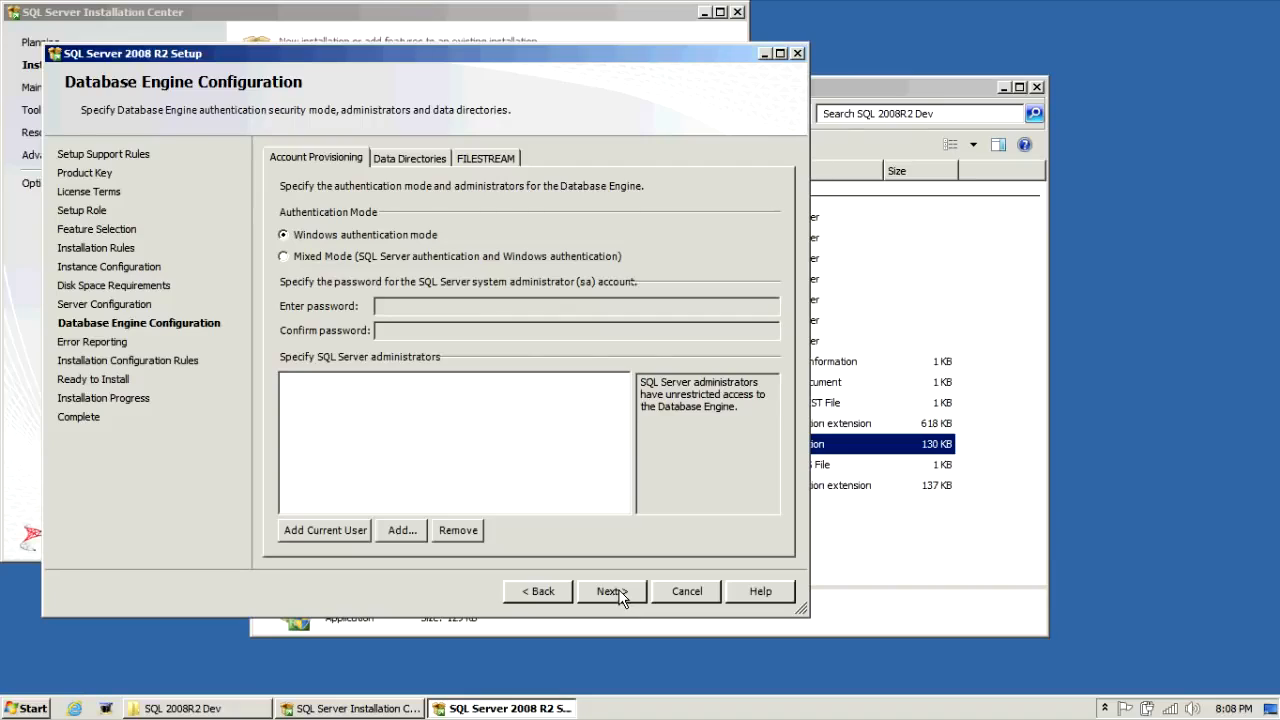
Step: Switch to Mixed Mode authentication and enter and confirm the sa password
left_click(442, 256)
left_click(434, 308)
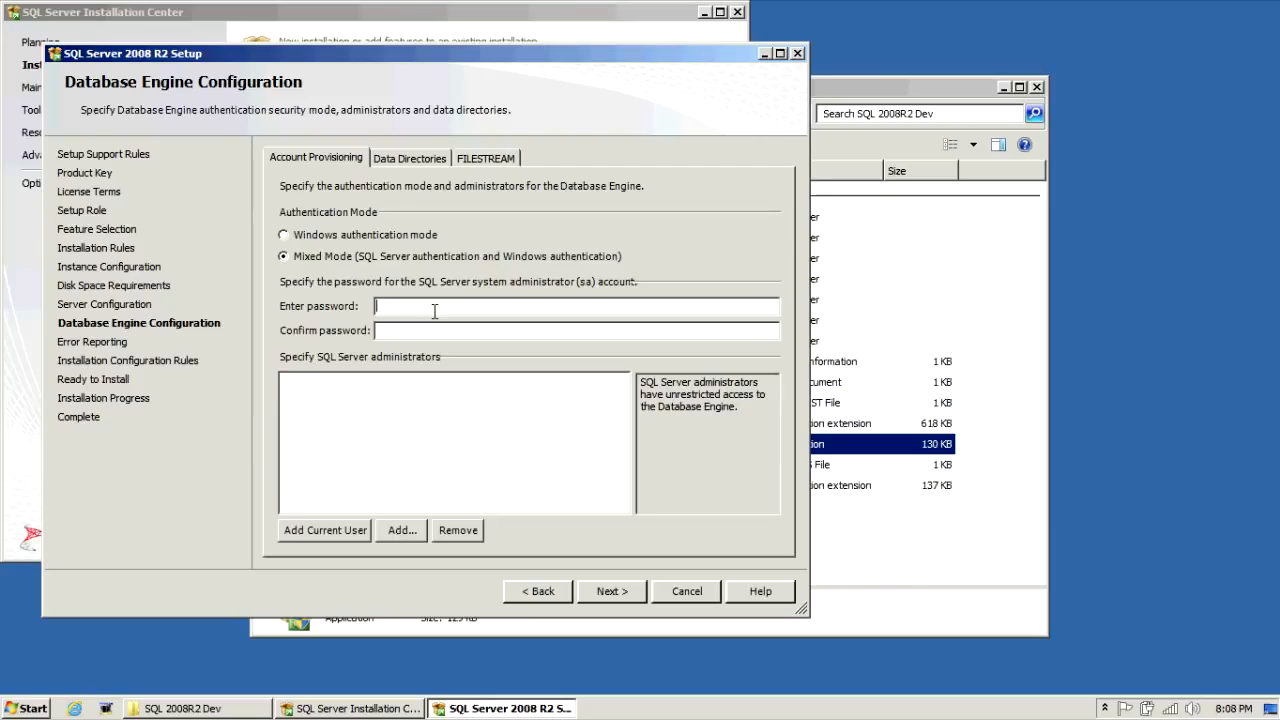
type("P@ssw0rdP@ssw0rd")
Step: Add the current Windows user as SQL Server administrator, then view the Data Directories
left_click(365, 532)
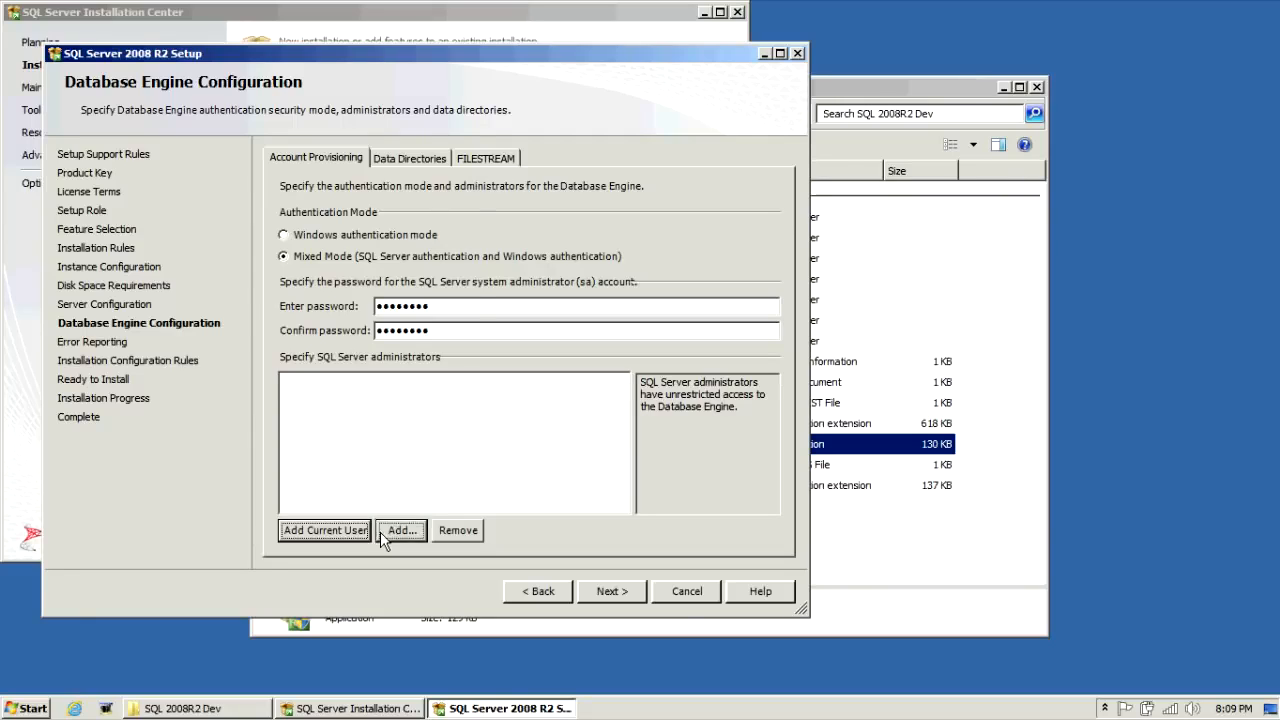
left_click(380, 531)
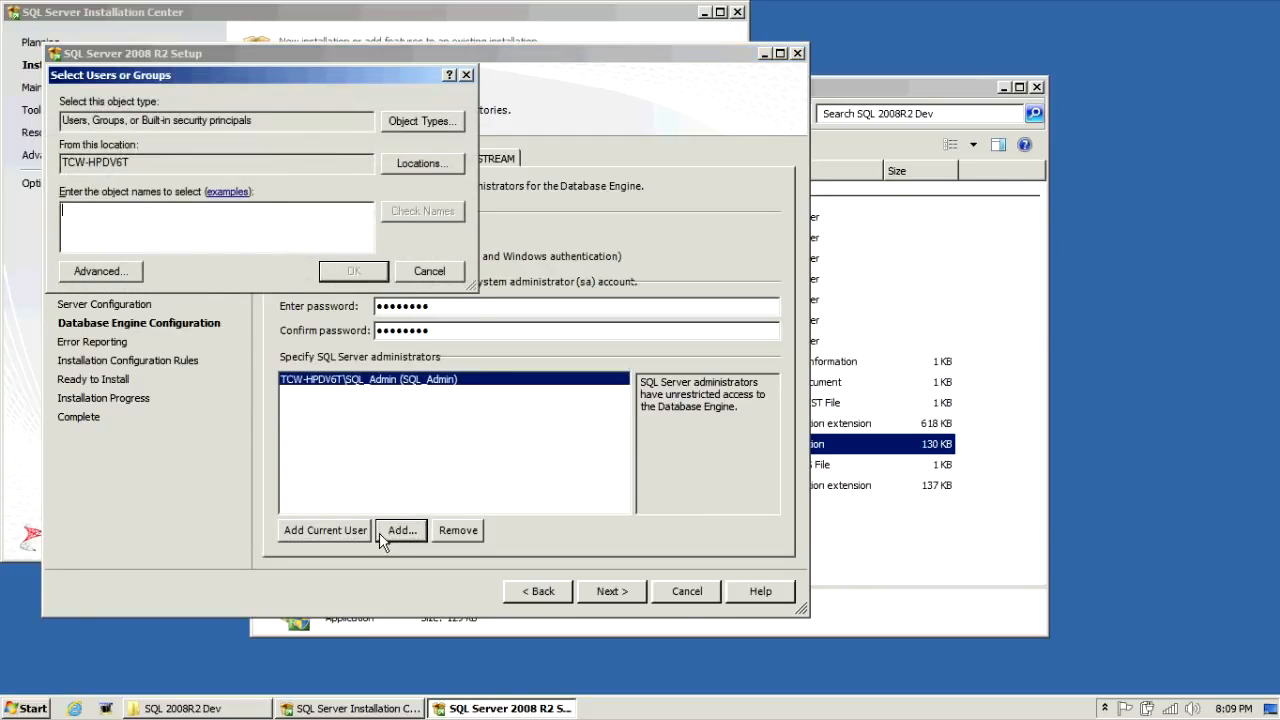
left_click(464, 75)
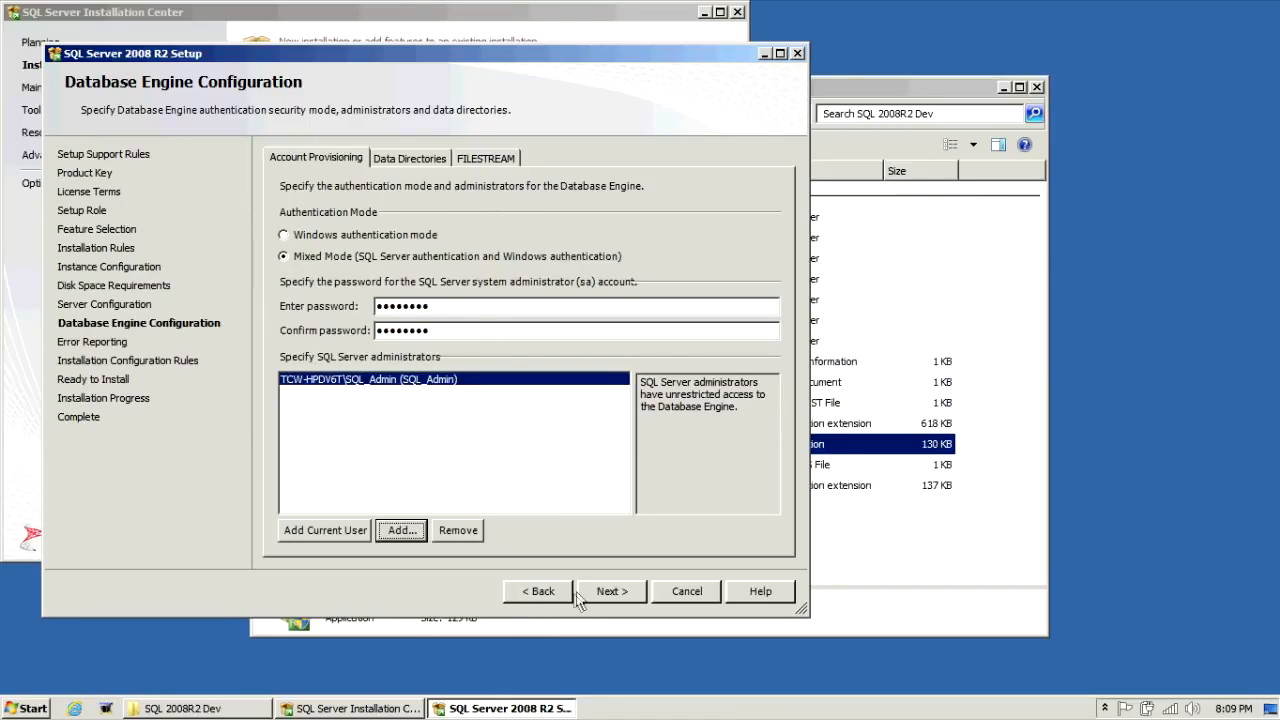
left_click(413, 158)
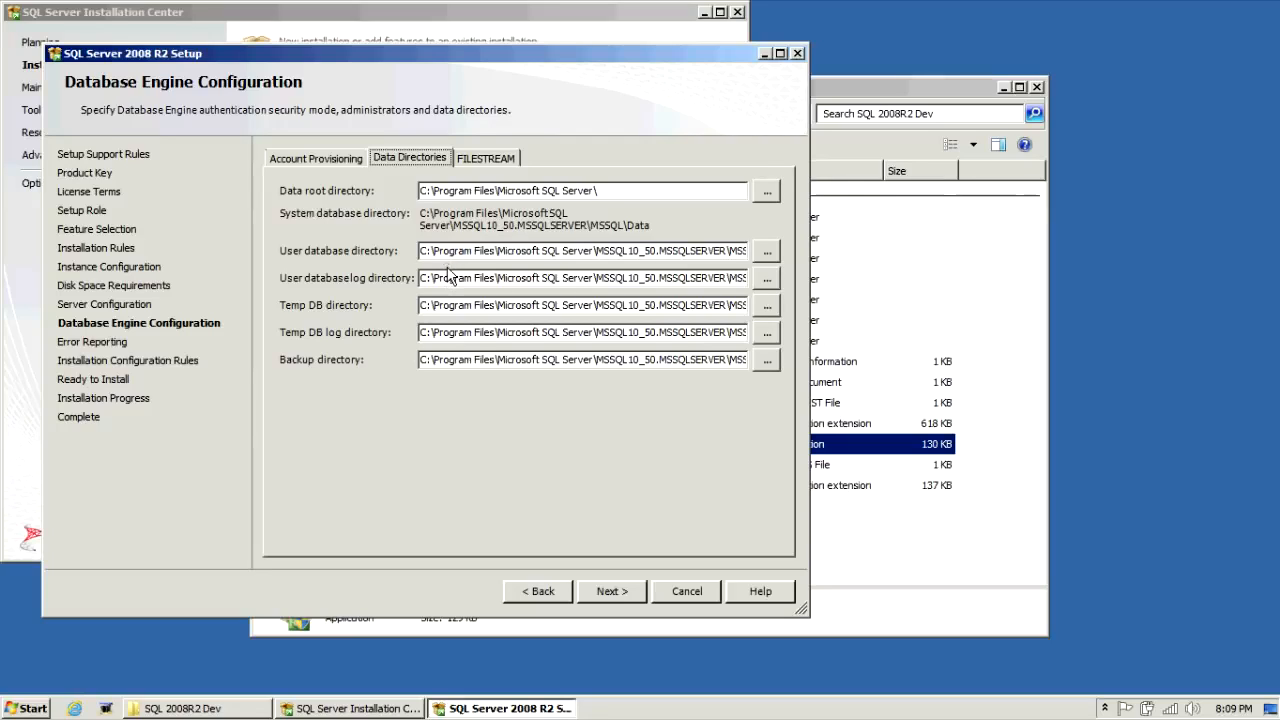
Step: Keep the default Temp DB log and Backup directory paths and skip error reporting
left_click(455, 332)
left_click_drag(470, 360, 586, 360)
left_click(578, 360)
left_click(627, 593)
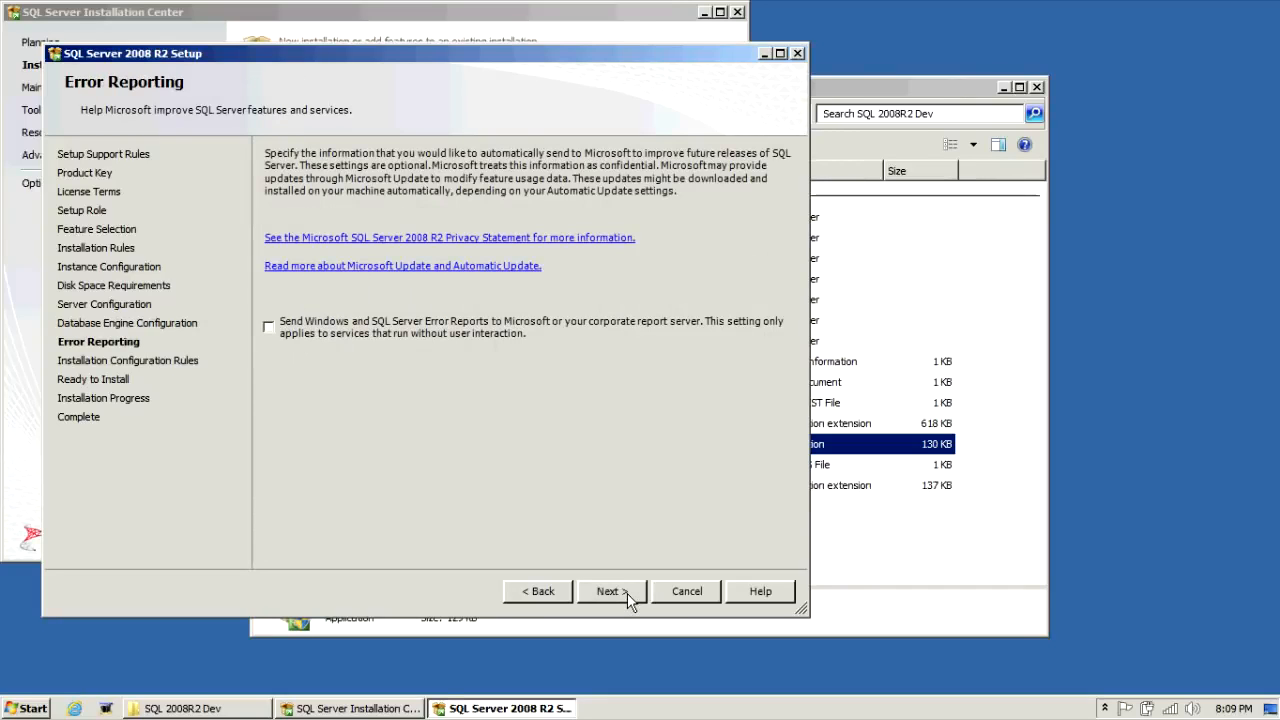
left_click(627, 592)
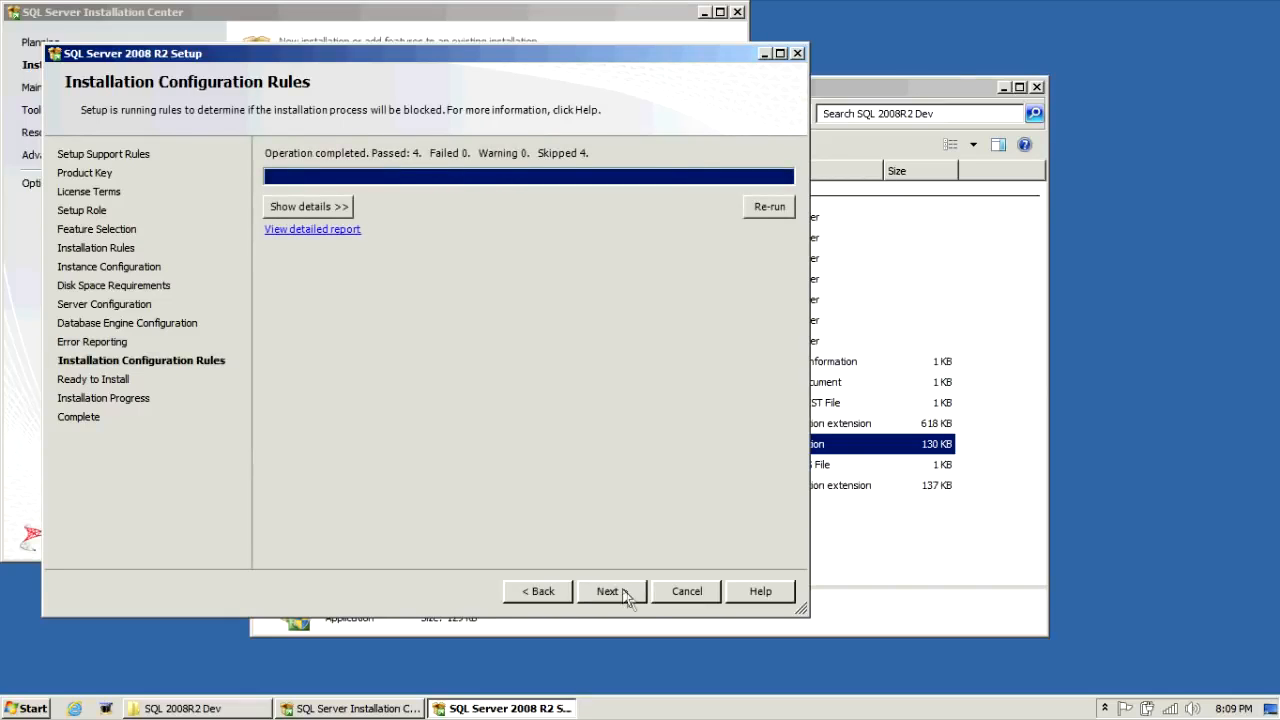
Step: Check the configuration rule details, review the Developer install summary, and start the installation
left_click(330, 206)
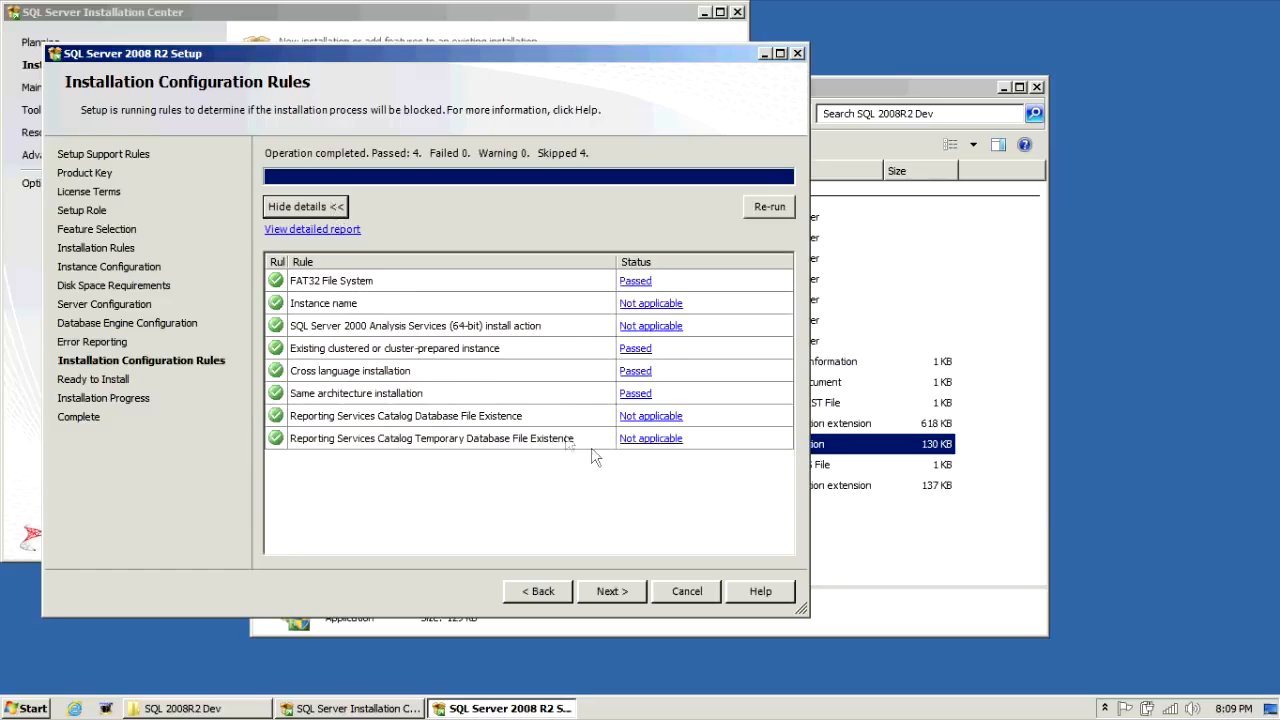
left_click(612, 592)
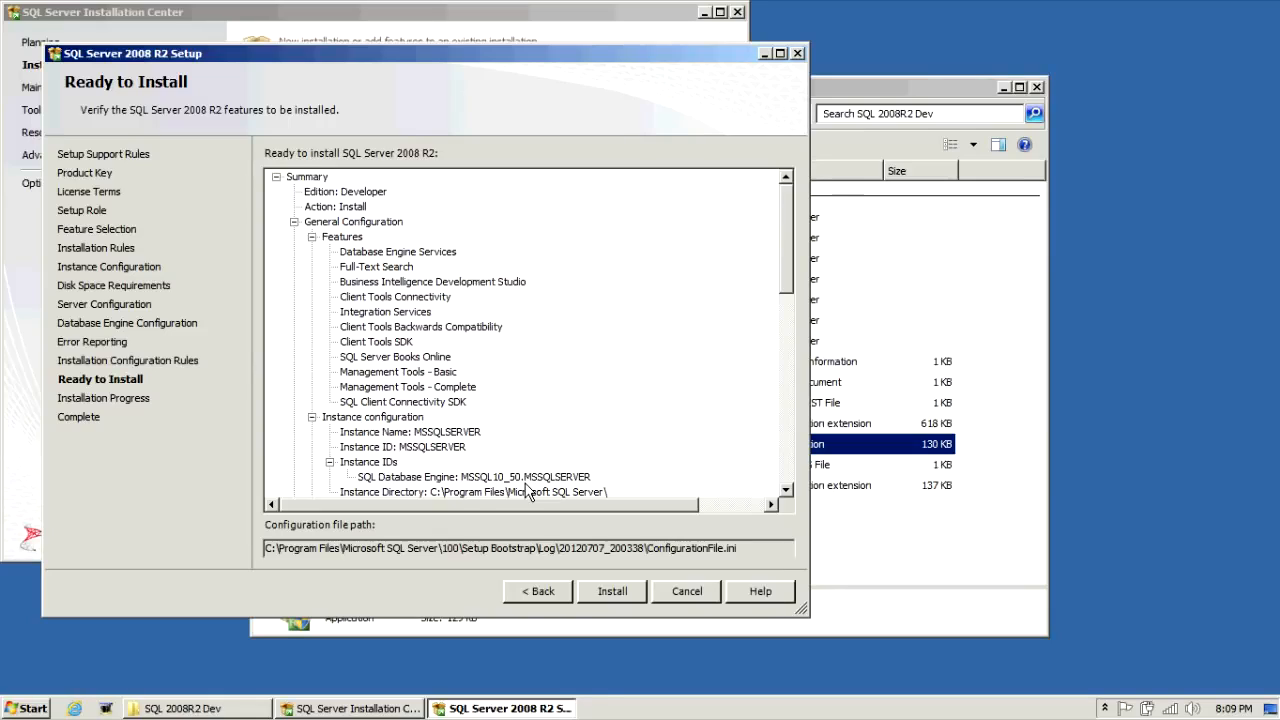
left_click(614, 594)
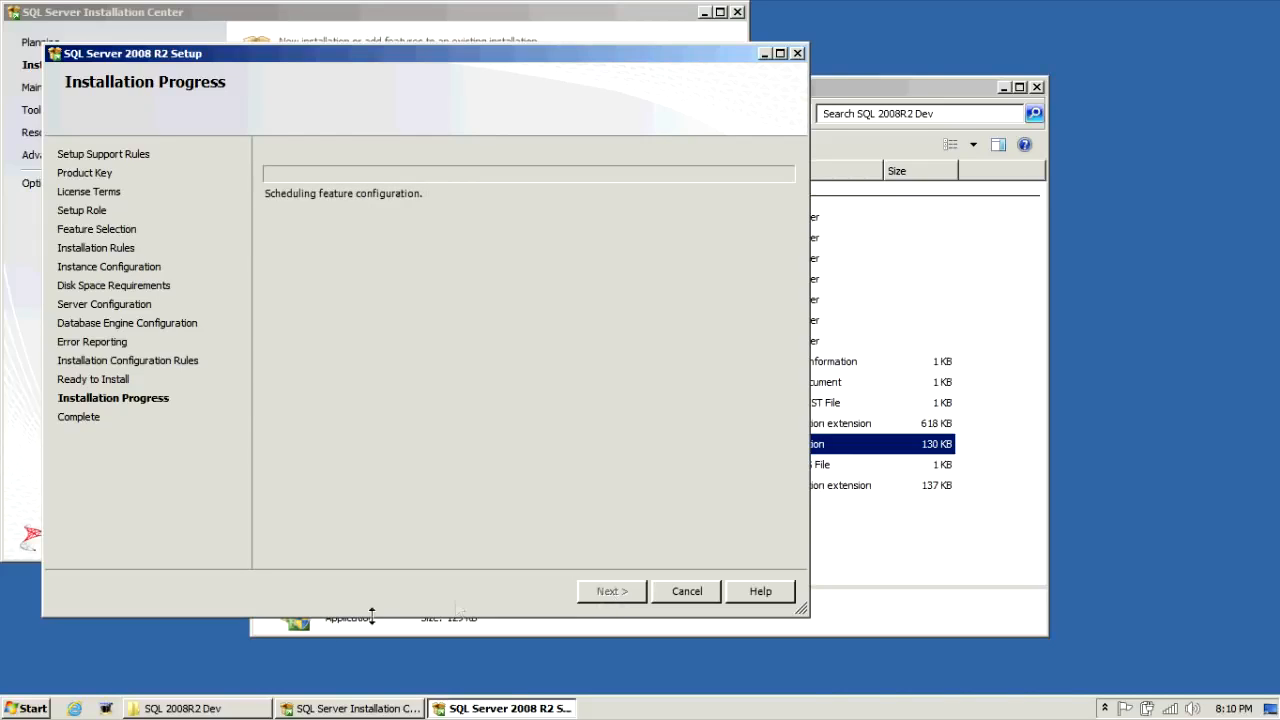
Step: Close the completed SQL Server 2008 R2 setup wizard and the Installation Center window
left_click(104, 710)
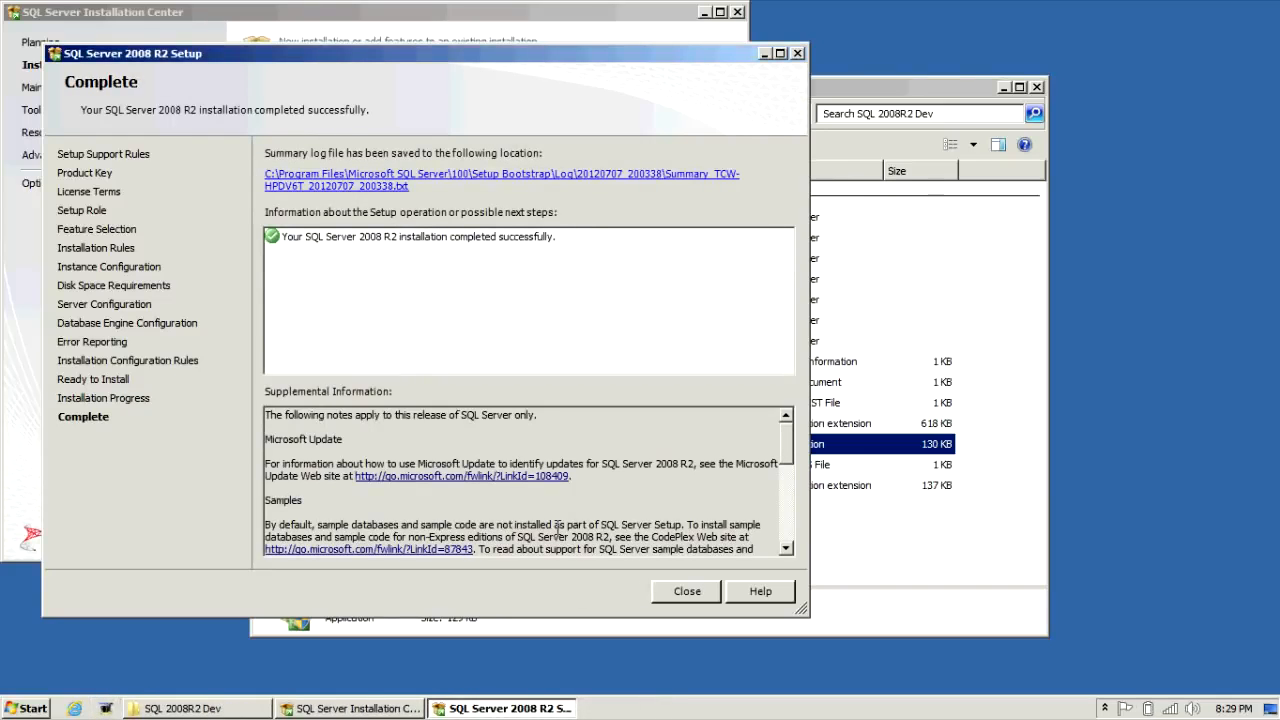
left_click(686, 592)
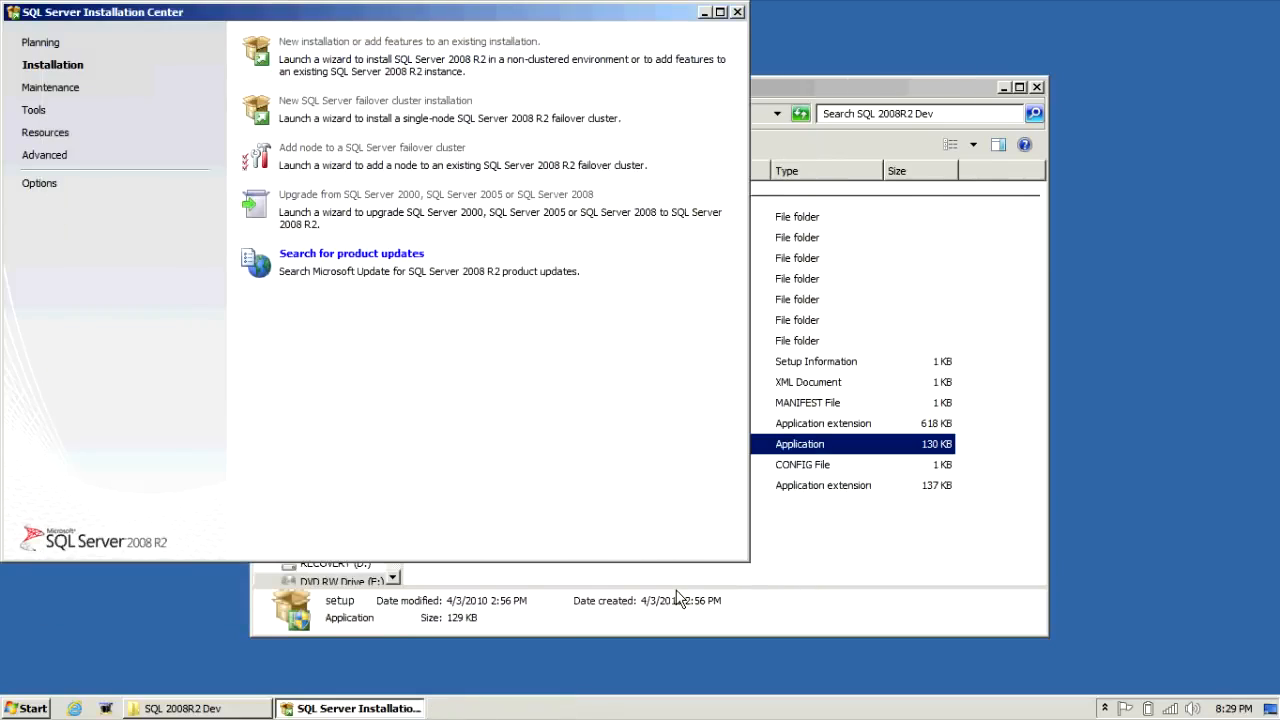
left_click(737, 13)
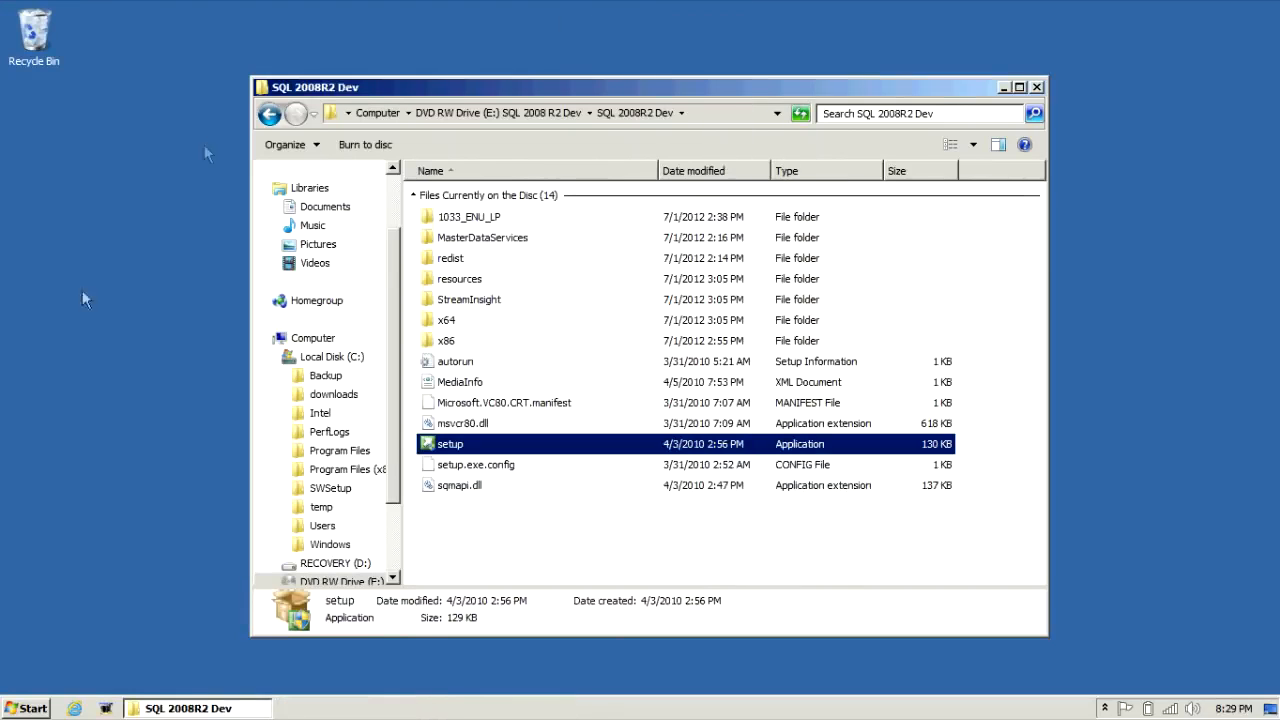
Step: Start SQL Server Management Studio from the Microsoft SQL Server 2008 R2 group in All Programs
left_click(20, 714)
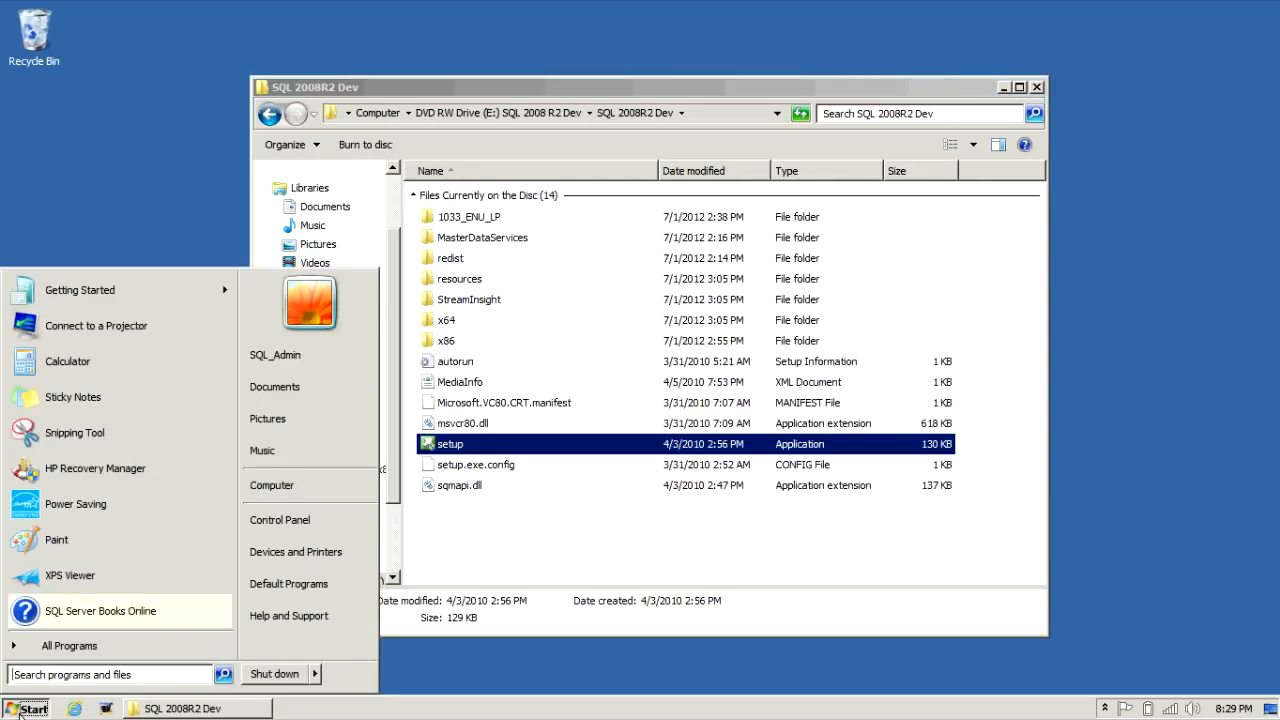
left_click(55, 649)
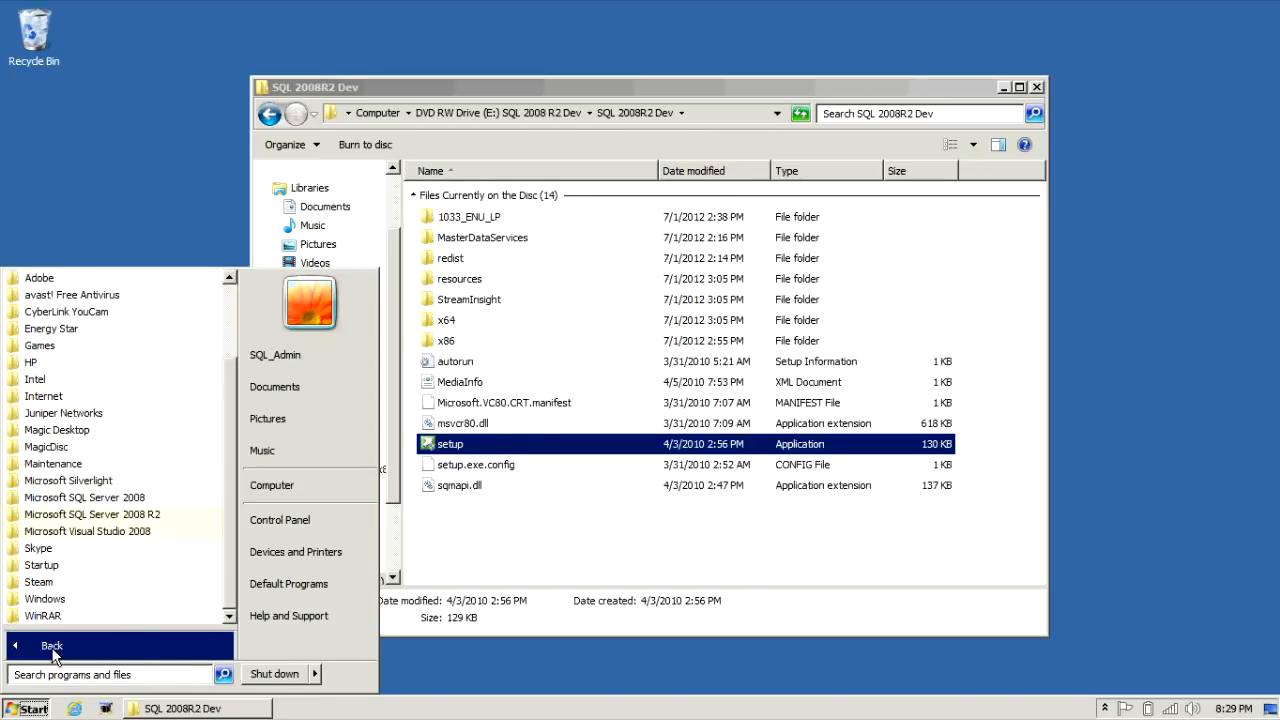
left_click(112, 516)
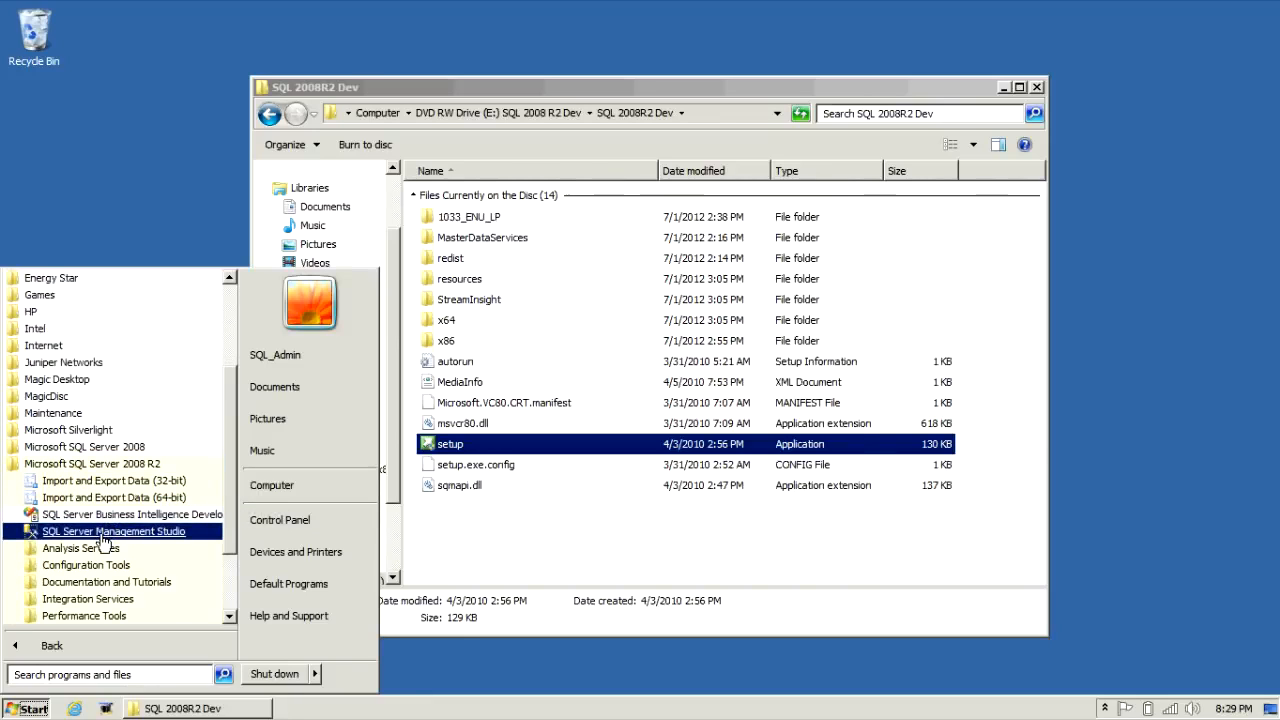
left_click(104, 540)
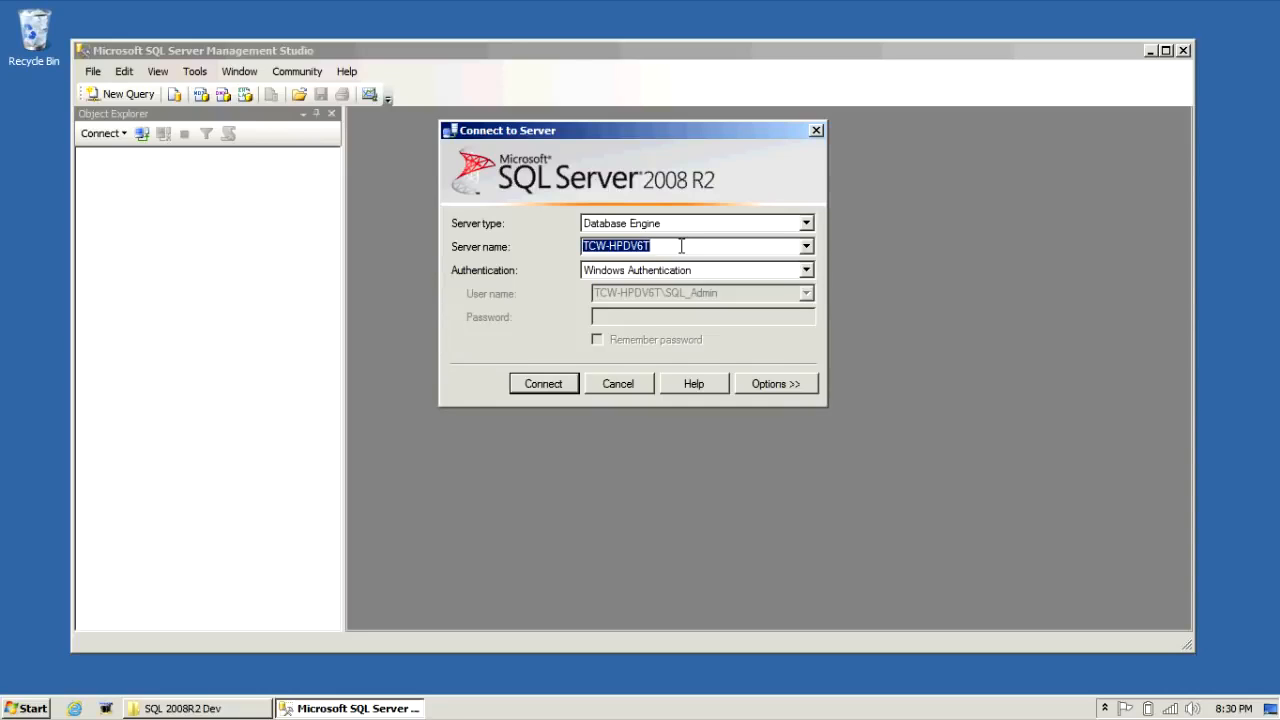
Step: Connect with Windows authentication and expand Databases > System Databases to show master, model, msdb, tempdb
left_click(562, 386)
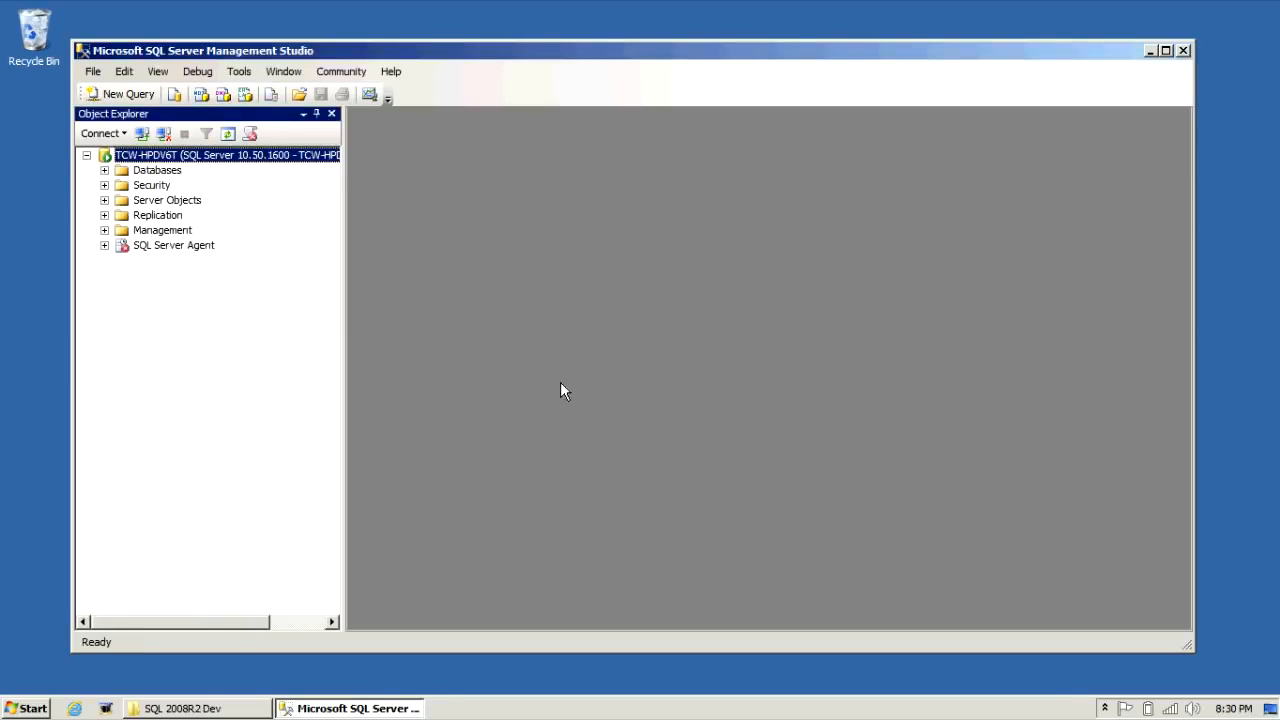
left_click(105, 170)
left_click(122, 186)
left_click(122, 186)
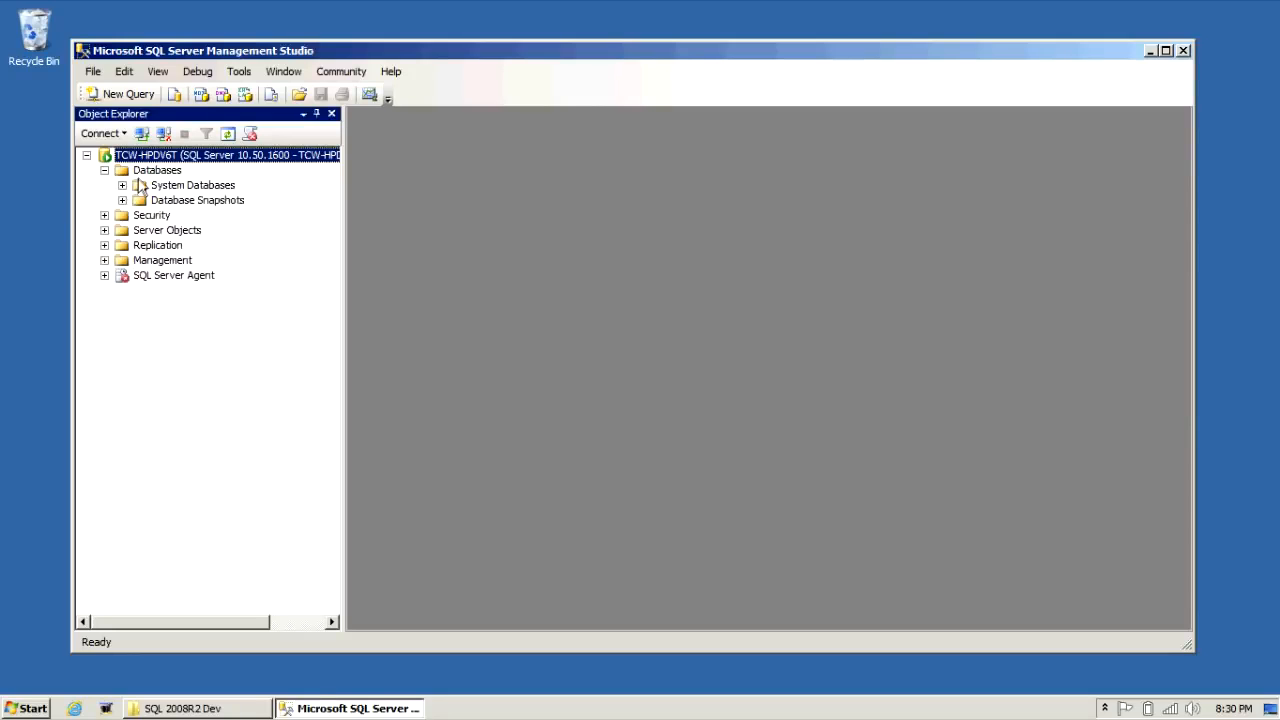
left_click(122, 185)
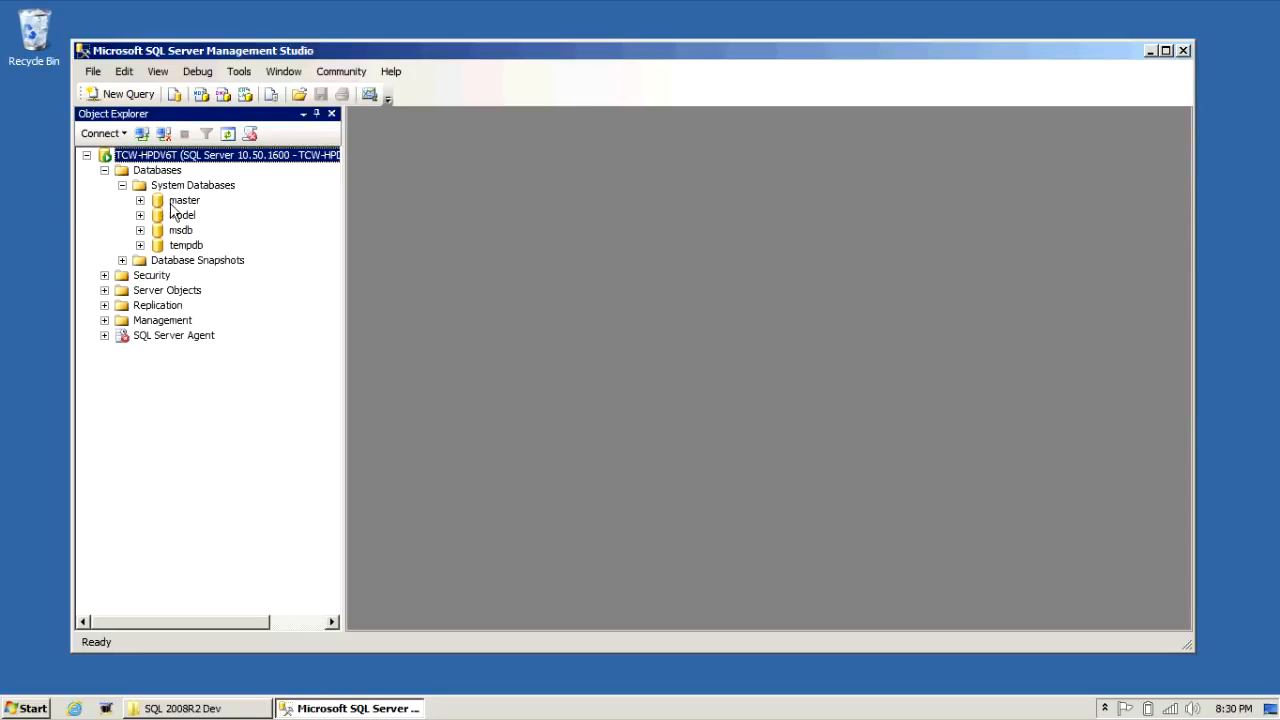